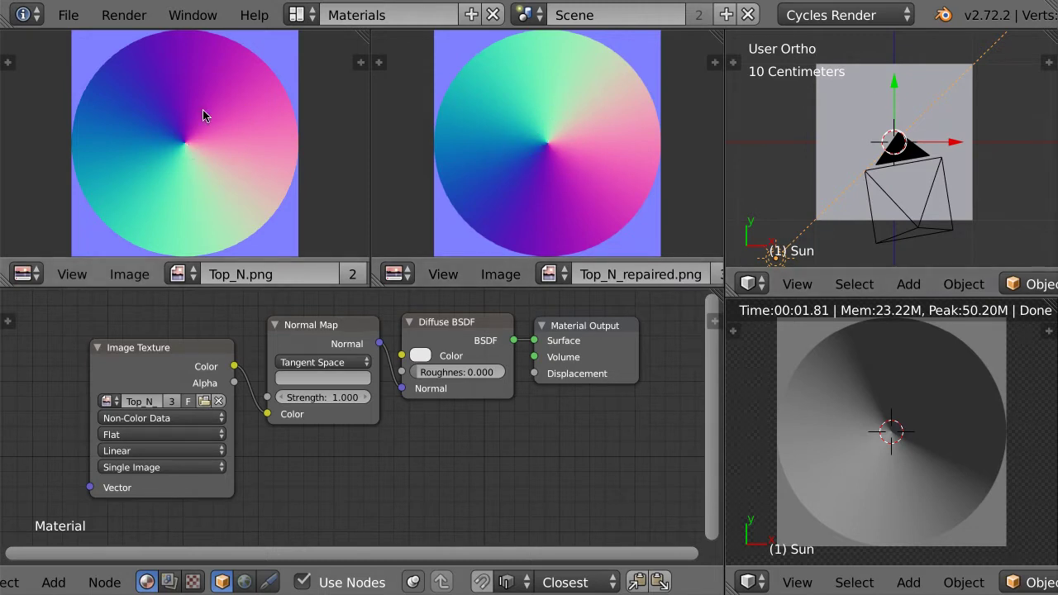
Load Top_N.png into the Image Texture node, then start a sun lamp rotation and cancel it.
{"action": "left_click", "coordinate": [107, 401]}
{"action": "left_click", "coordinate": [165, 479]}
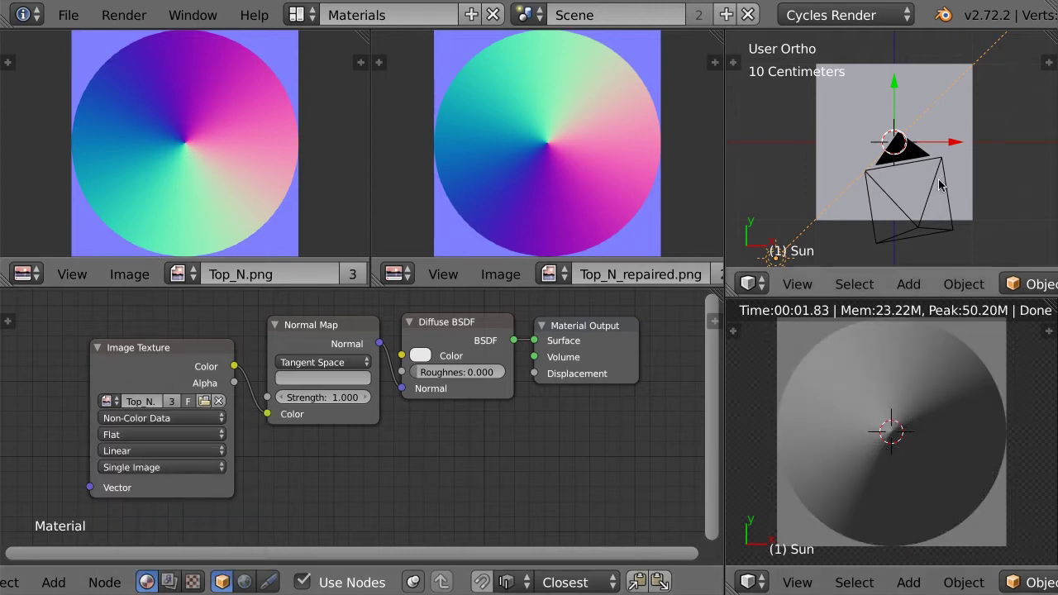
{"action": "key", "text": "r"}
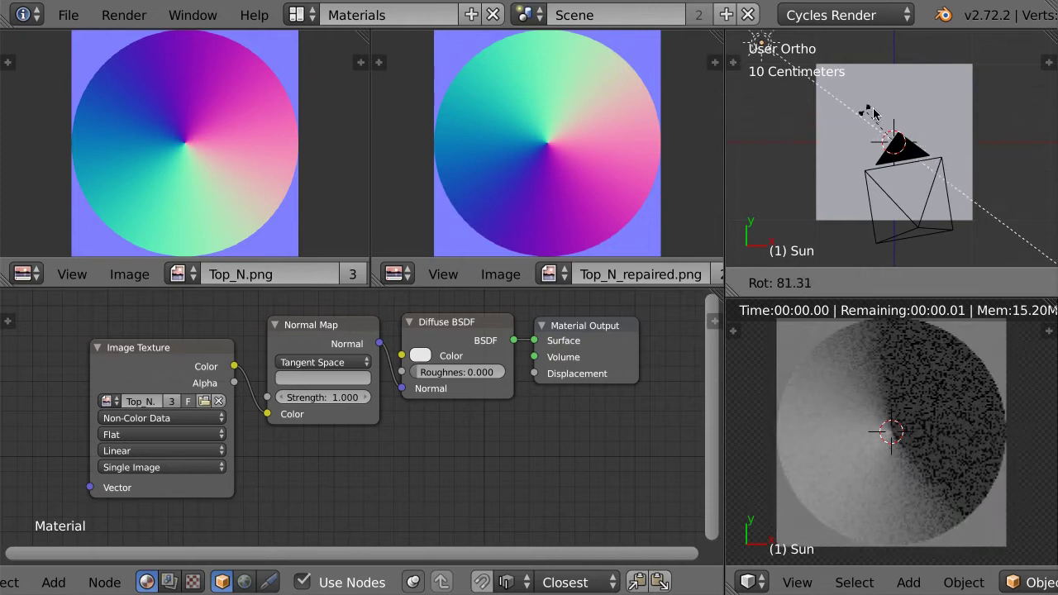
{"action": "right_click", "coordinate": [953, 192]}
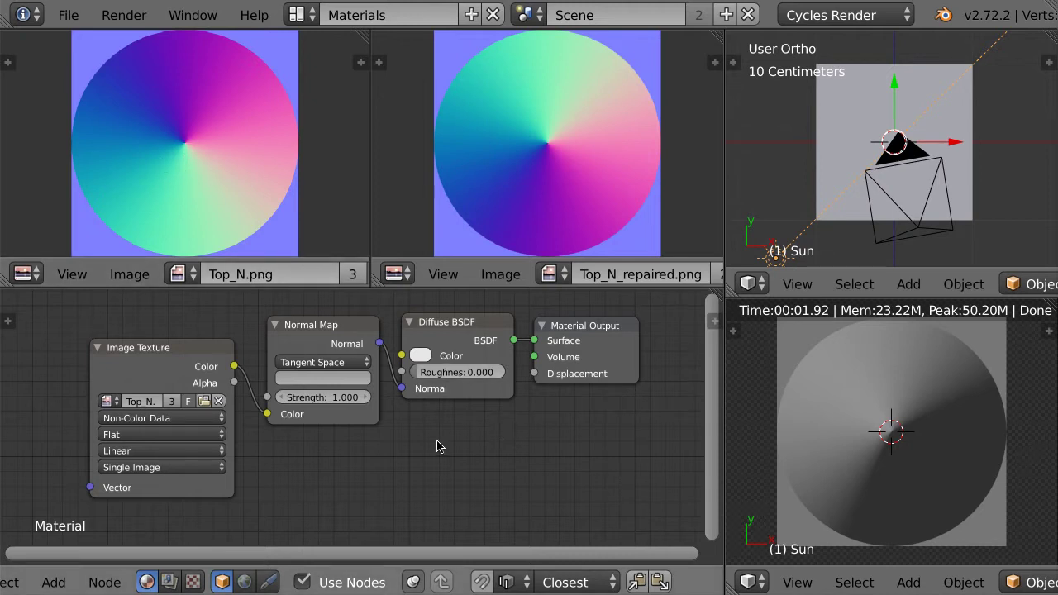
{"action": "scroll", "coordinate": [438, 446], "scroll_direction": "down", "scroll_amount": 1}
{"action": "scroll", "coordinate": [438, 446], "scroll_direction": "down", "scroll_amount": 1}
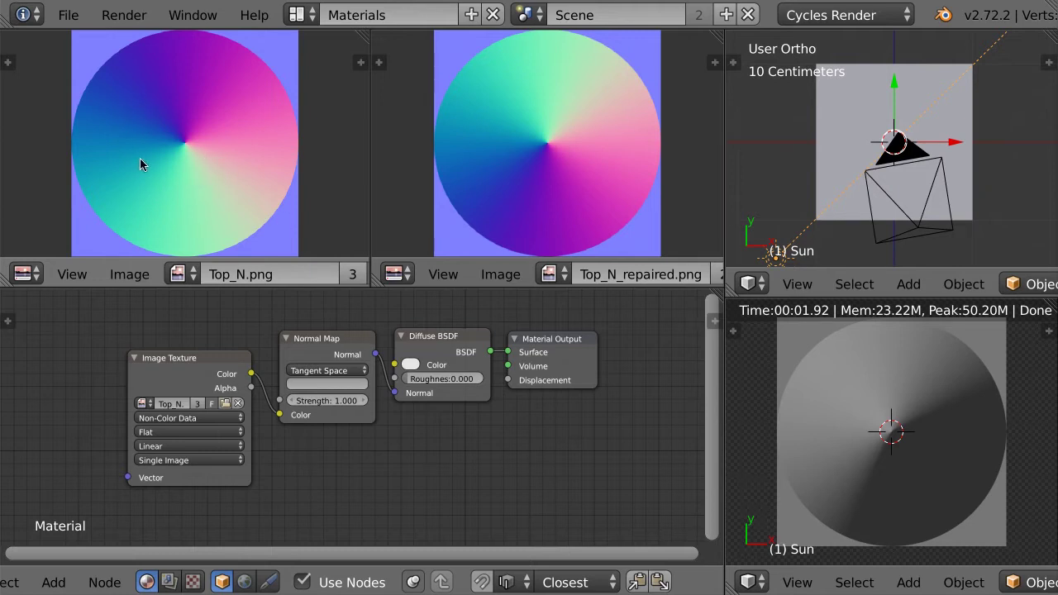
{"action": "mouse_move", "coordinate": [141, 155]}
{"action": "left_mouse_down"}
{"action": "mouse_move", "coordinate": [163, 169]}
{"action": "mouse_move", "coordinate": [174, 211]}
{"action": "mouse_move", "coordinate": [187, 182]}
{"action": "mouse_move", "coordinate": [202, 209]}
{"action": "mouse_move", "coordinate": [184, 225]}
{"action": "mouse_move", "coordinate": [177, 206]}
{"action": "mouse_move", "coordinate": [161, 207]}
{"action": "mouse_move", "coordinate": [201, 209]}
{"action": "left_mouse_up"}
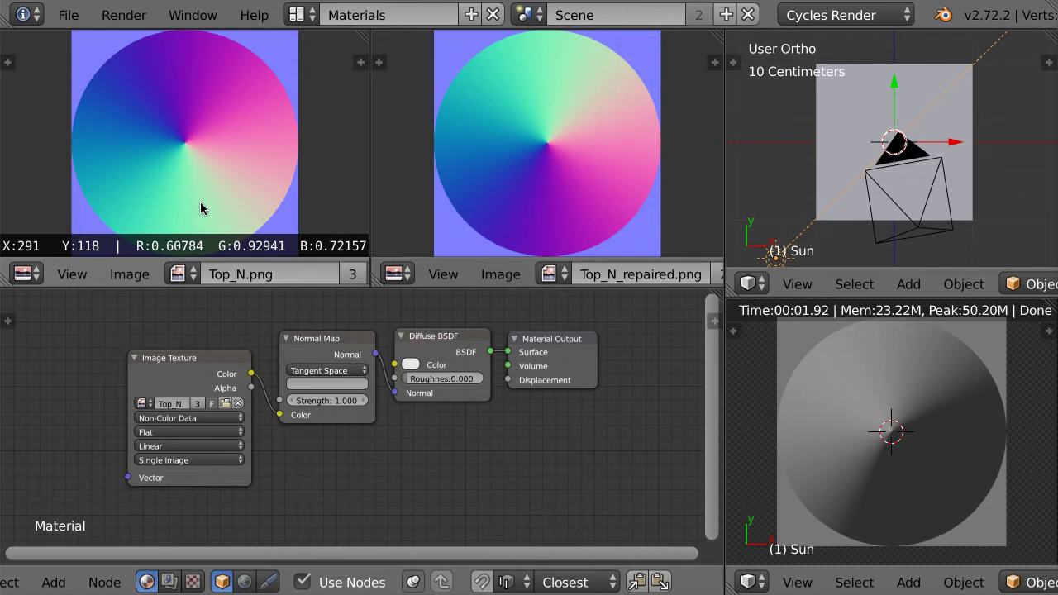
{"action": "left_click_drag", "start_coordinate": [201, 208], "coordinate": [200, 208]}
{"action": "left_click_drag", "start_coordinate": [200, 207], "coordinate": [200, 207]}
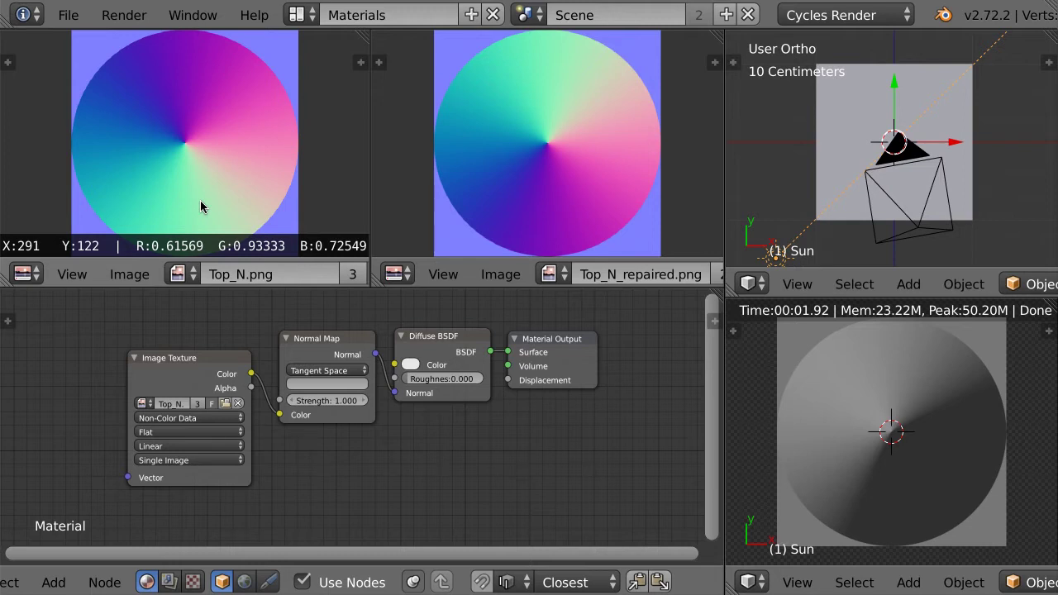
{"action": "left_click_drag", "start_coordinate": [200, 201], "coordinate": [199, 179]}
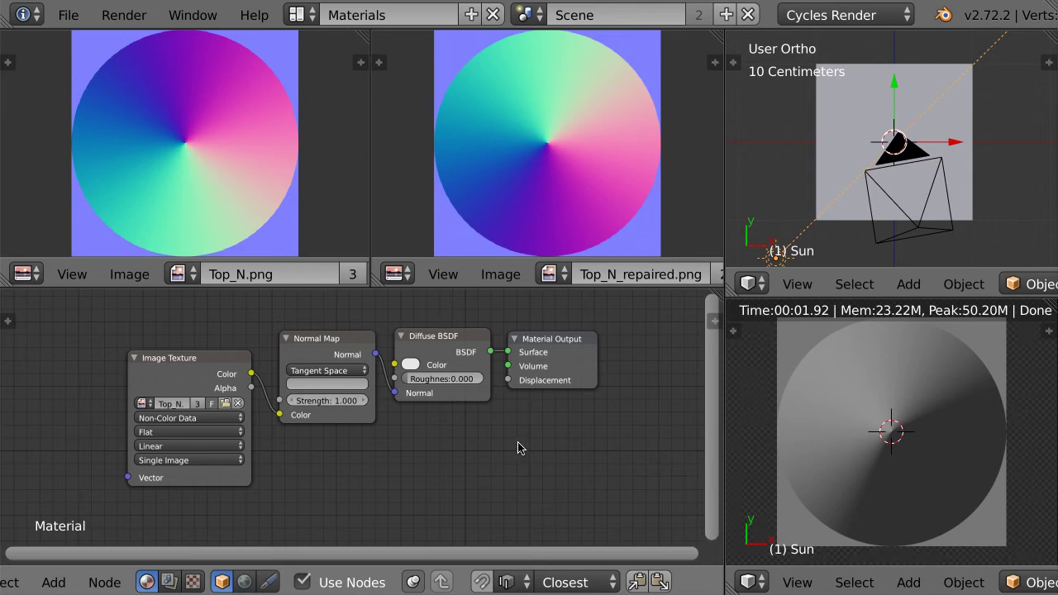
Enable the Node Wrangler add-on and preview the Image Texture colour output in the render.
{"action": "left_click", "coordinate": [70, 17]}
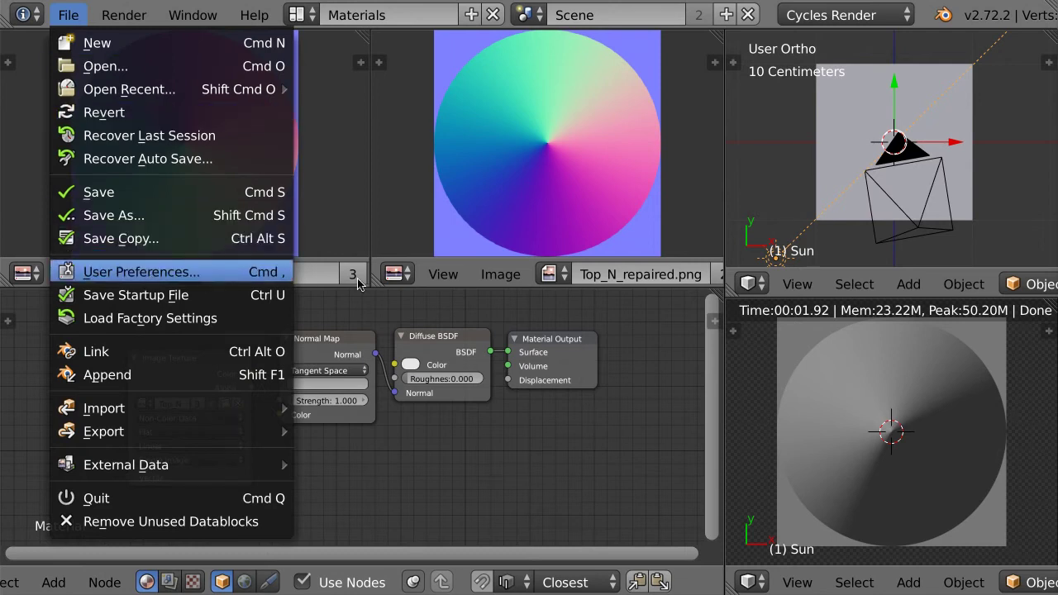
{"action": "key", "text": "Return"}
{"action": "left_click", "coordinate": [130, 57]}
{"action": "type", "text": "node wrangler"}
{"action": "key", "text": "Return"}
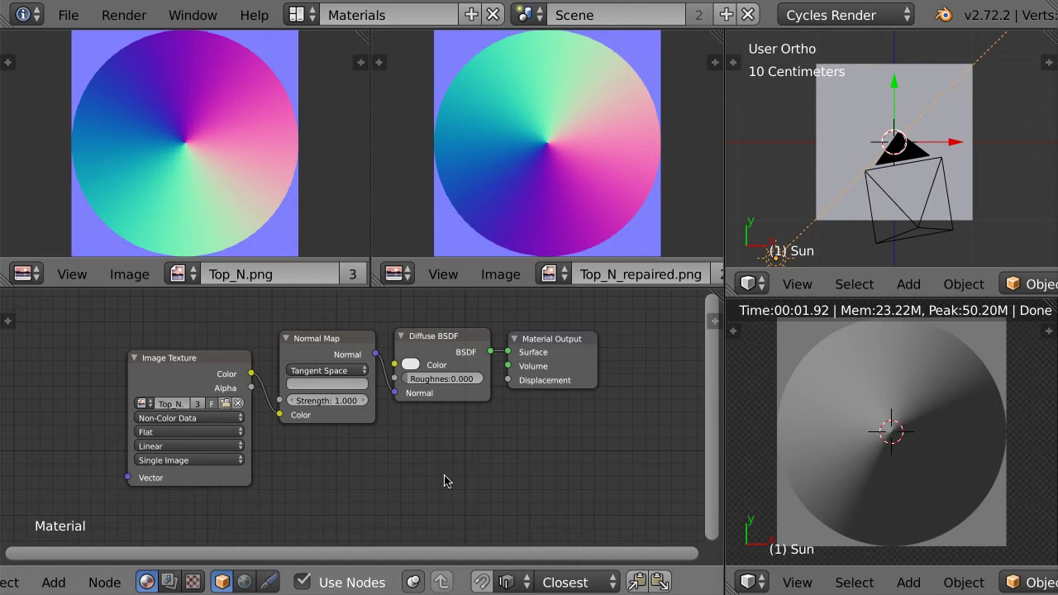
{"action": "left_click", "coordinate": [192, 373], "text": "ctrl+shift"}
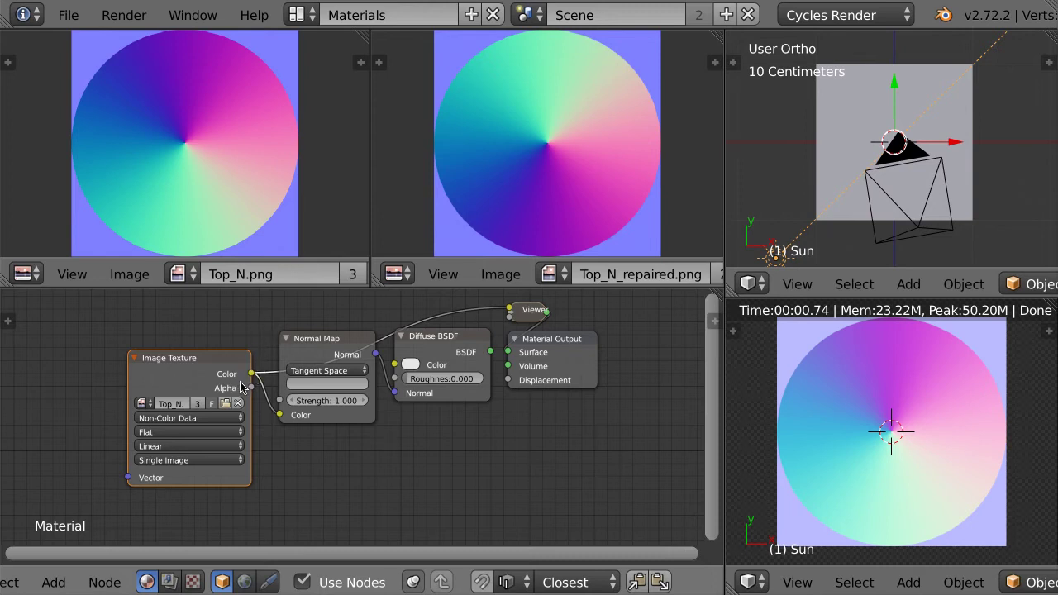
Restore the render preview to the Diffuse BSDF shading.
{"action": "left_click", "coordinate": [452, 340], "text": "ctrl+shift"}
{"action": "left_click", "coordinate": [331, 341], "text": "ctrl+shift"}
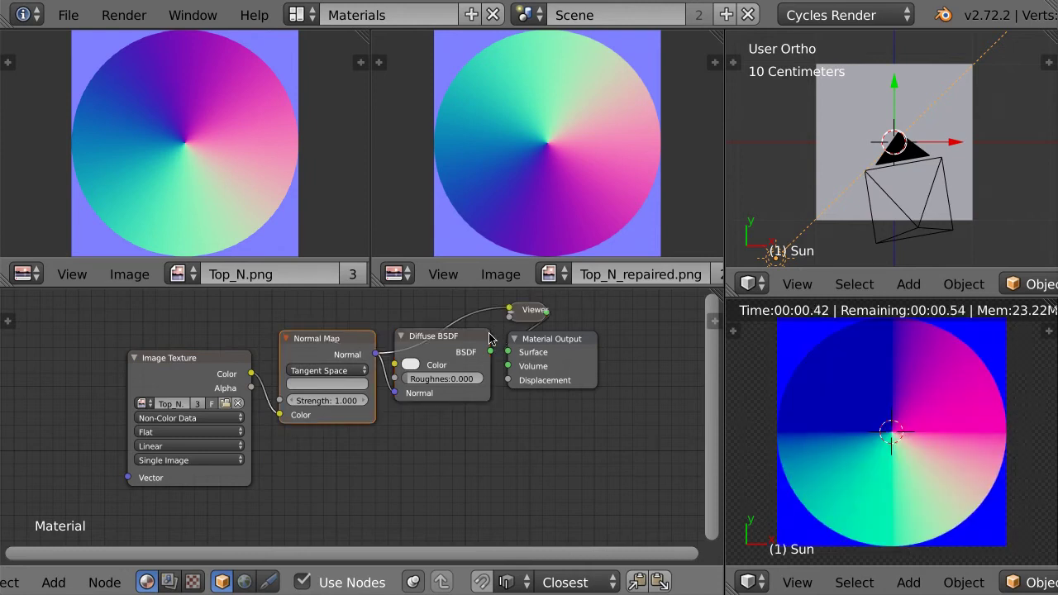
{"action": "key", "text": "ctrl+z"}
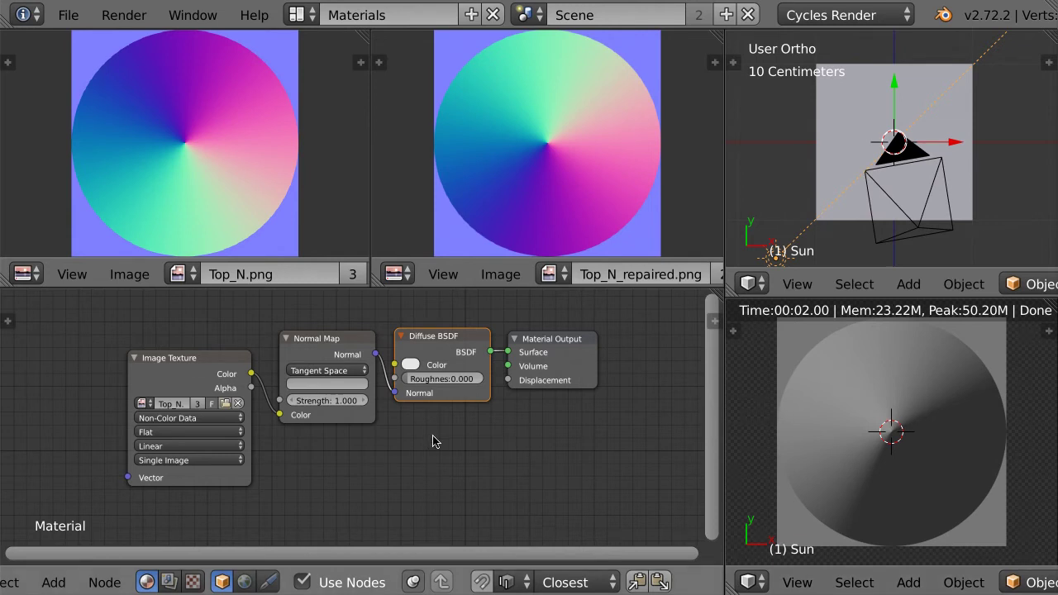
Move the Image Texture node further left and bring up the Add menu.
{"action": "scroll", "coordinate": [525, 427], "scroll_direction": "down", "scroll_amount": 1}
{"action": "middle_click_drag", "start_coordinate": [210, 364], "coordinate": [425, 336]}
{"action": "left_click", "coordinate": [425, 336]}
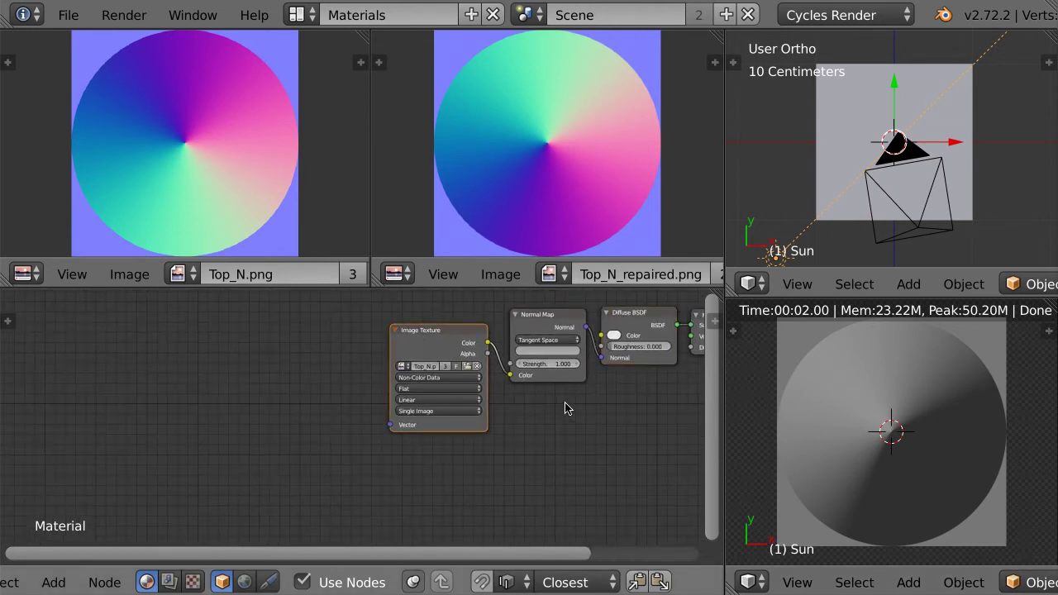
{"action": "key", "text": "g"}
{"action": "left_click", "coordinate": [303, 419]}
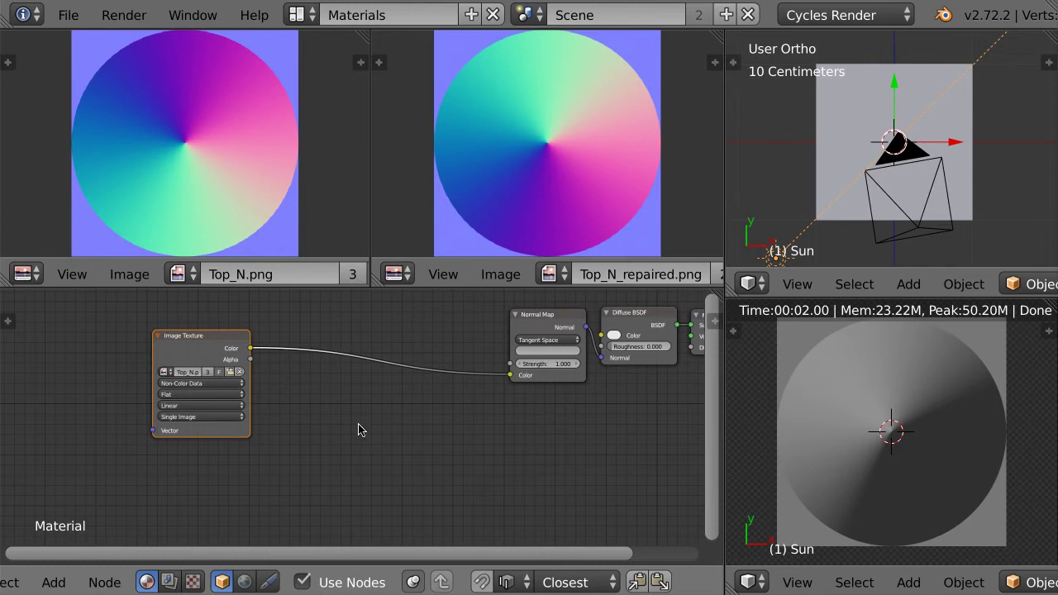
{"action": "scroll", "coordinate": [350, 428], "scroll_direction": "up", "scroll_amount": 1}
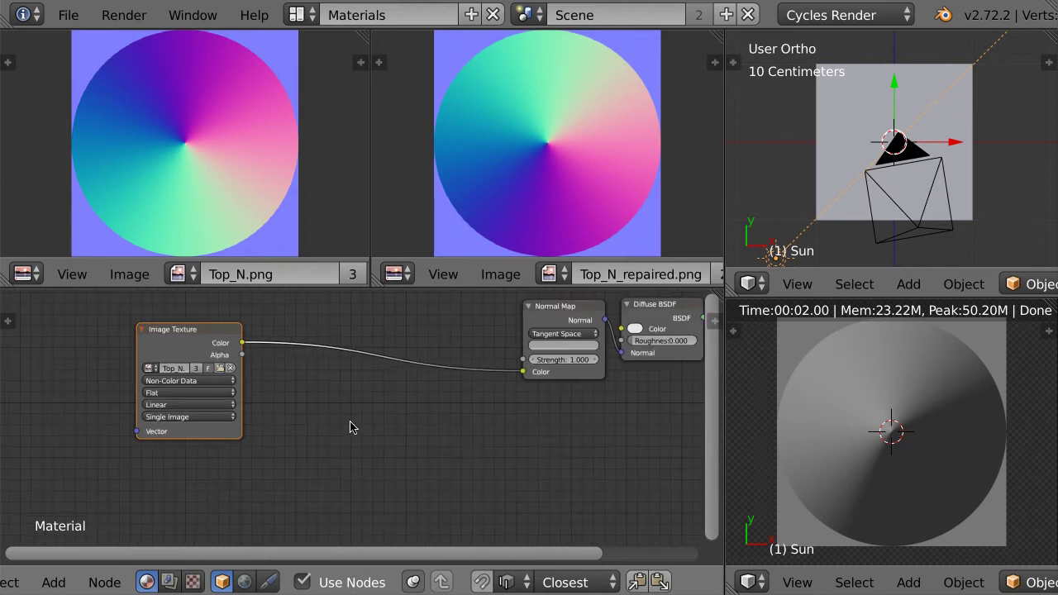
{"action": "key", "text": "shift+a"}
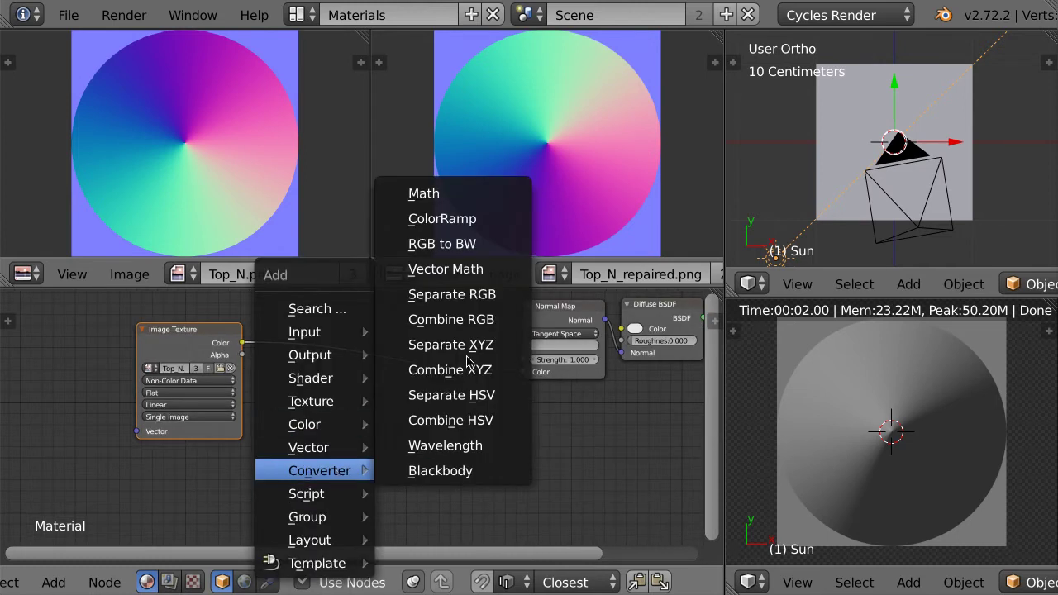
Add a Separate RGB node fed by the Image Texture colour, placed below the Color link.
{"action": "left_click", "coordinate": [482, 299]}
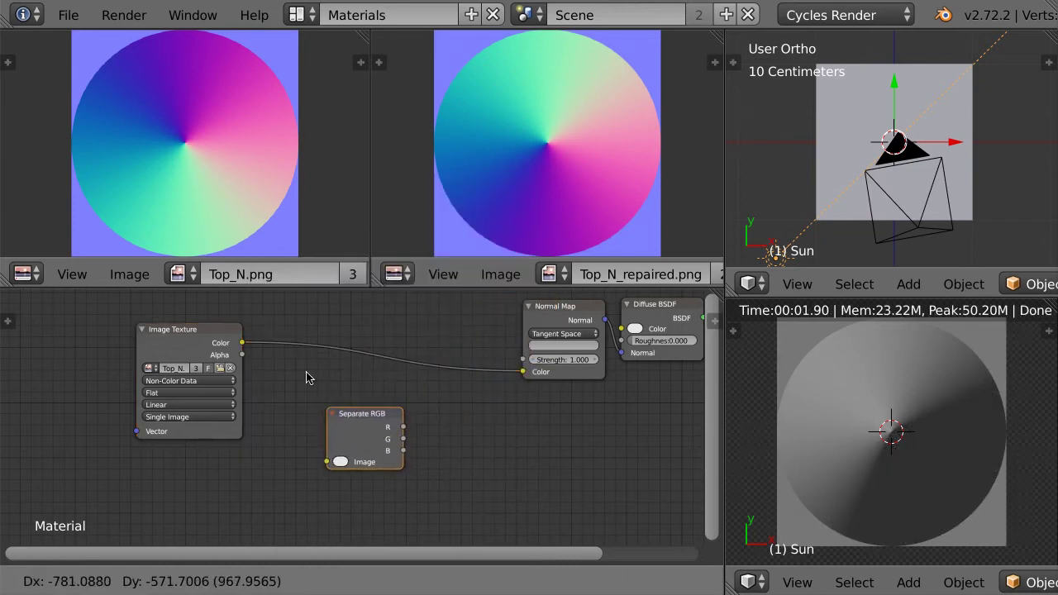
{"action": "left_click", "coordinate": [286, 336]}
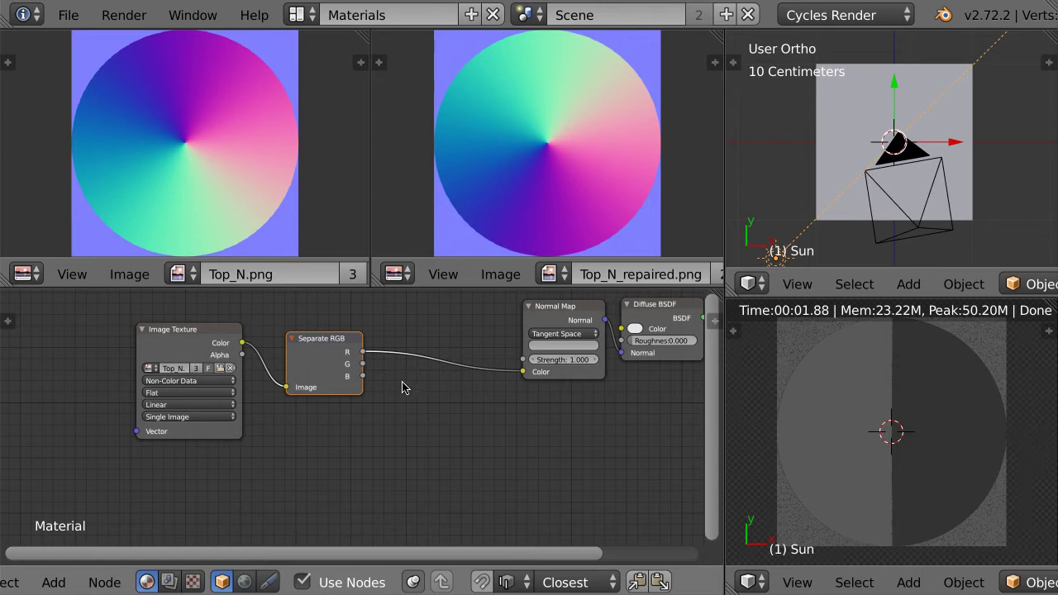
{"action": "key", "text": "alt+d"}
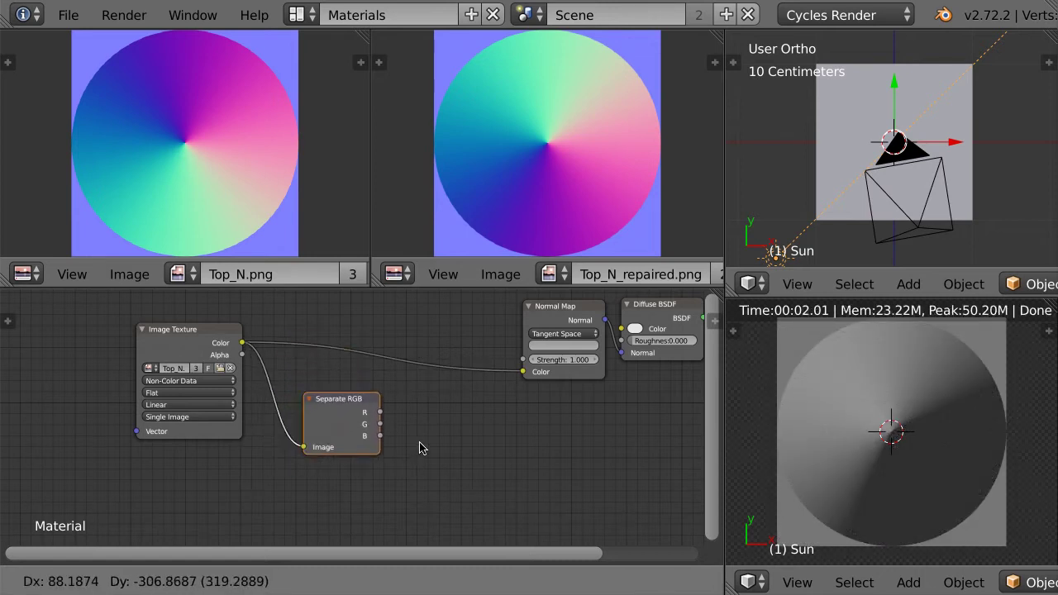
{"action": "left_click", "coordinate": [406, 451]}
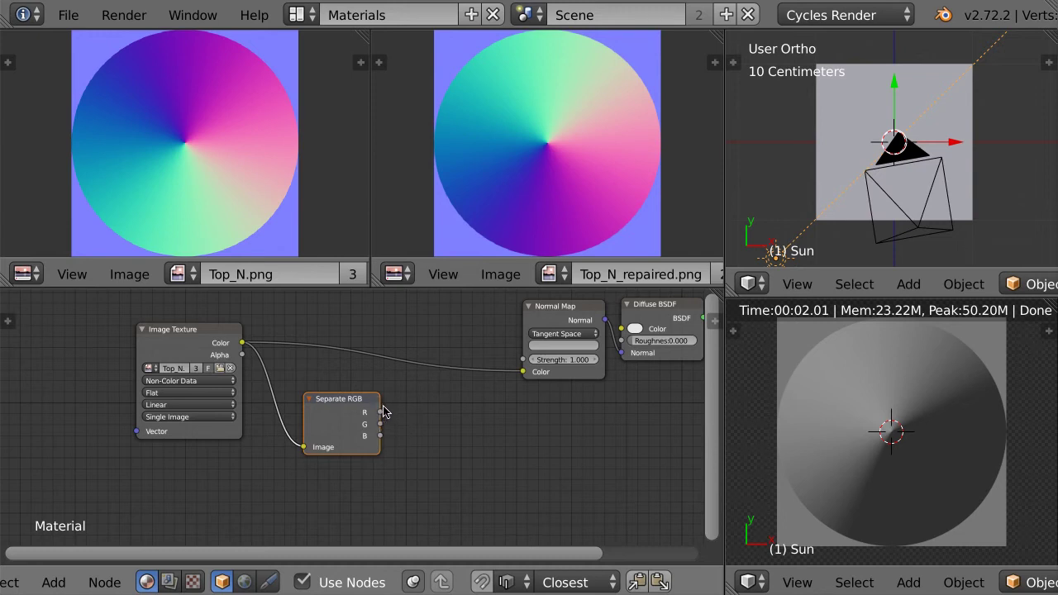
{"action": "scroll", "coordinate": [446, 457], "scroll_direction": "up", "scroll_amount": 2}
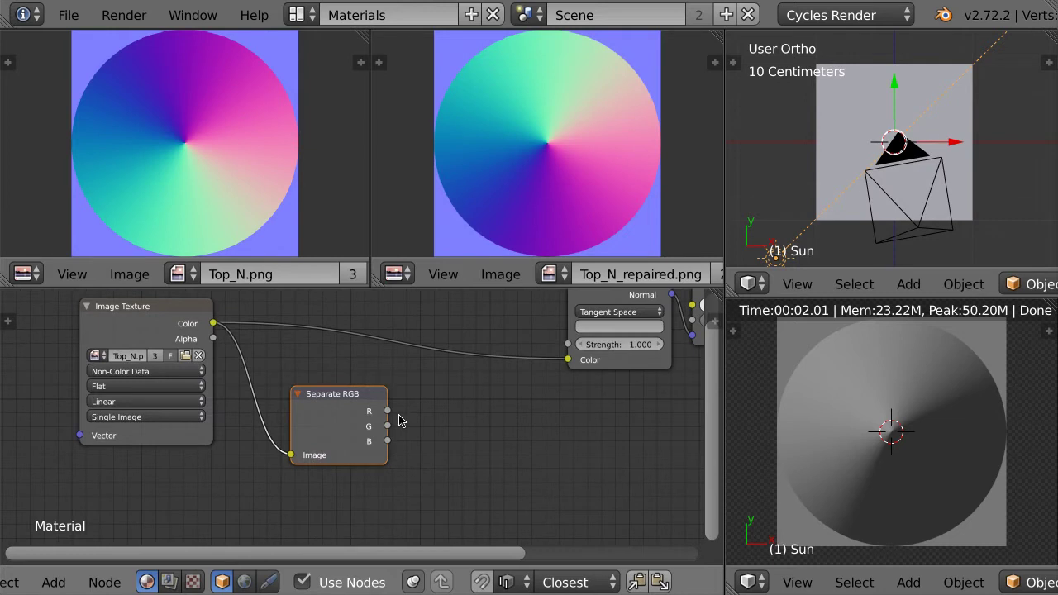
{"action": "left_click_drag", "start_coordinate": [351, 399], "coordinate": [338, 390]}
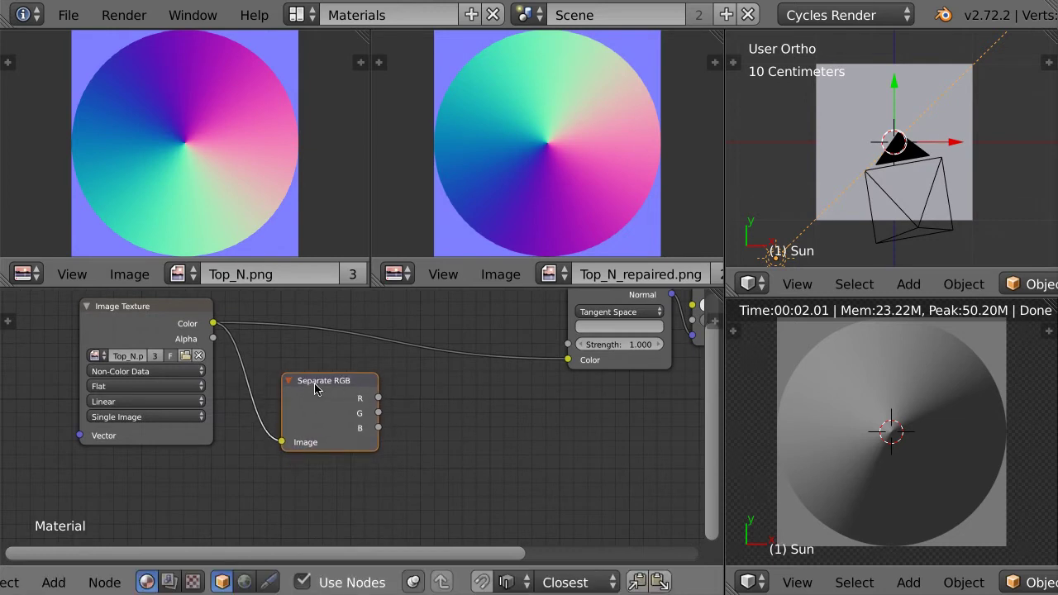
Preview the R, G and B channels, ending with B feeding the Normal Map colour.
{"action": "key", "text": "f"}
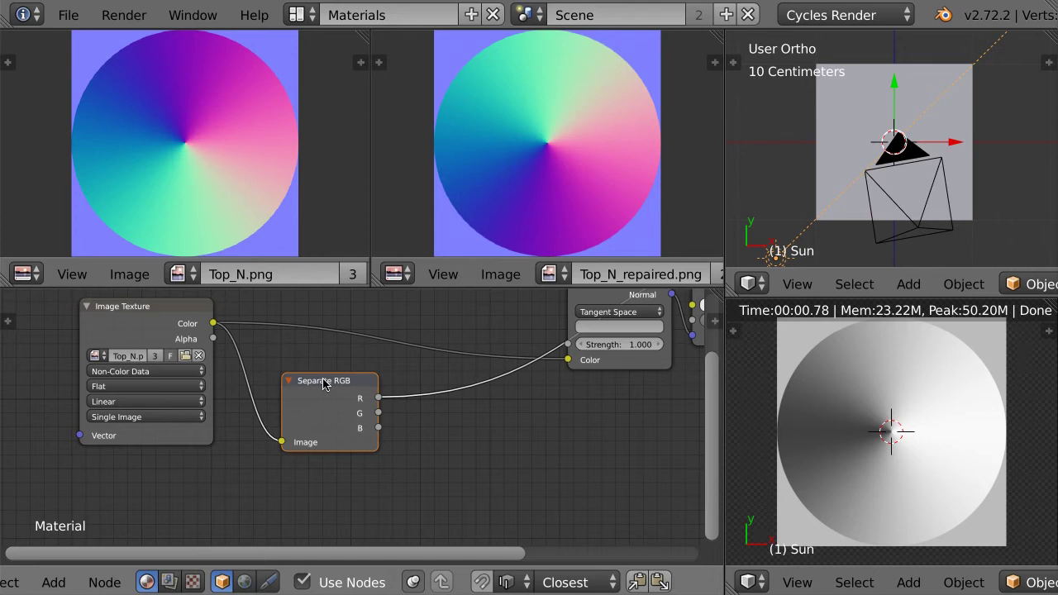
{"action": "key", "text": "f"}
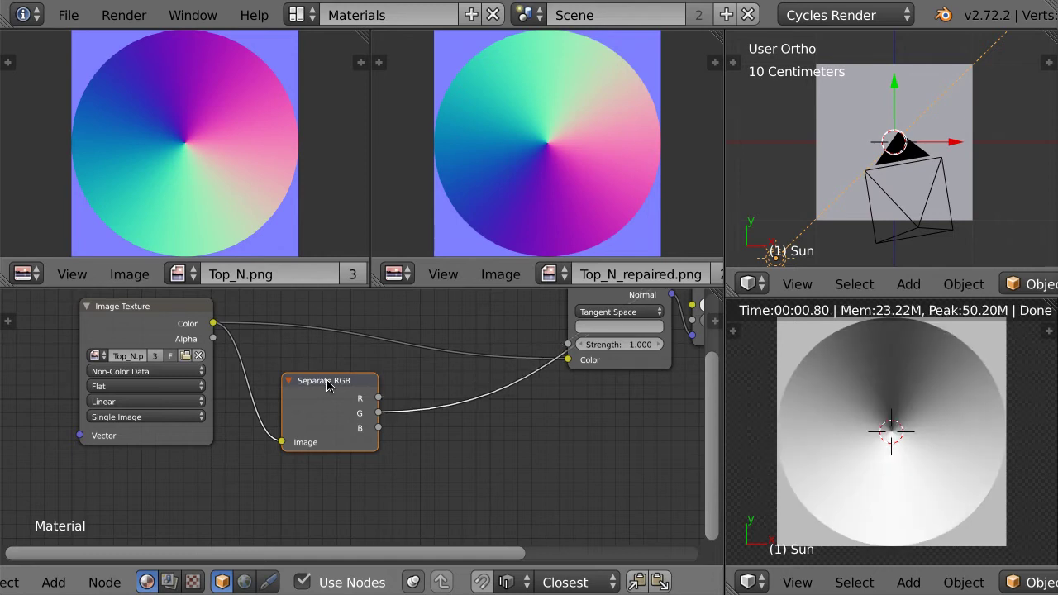
{"action": "key", "text": "f"}
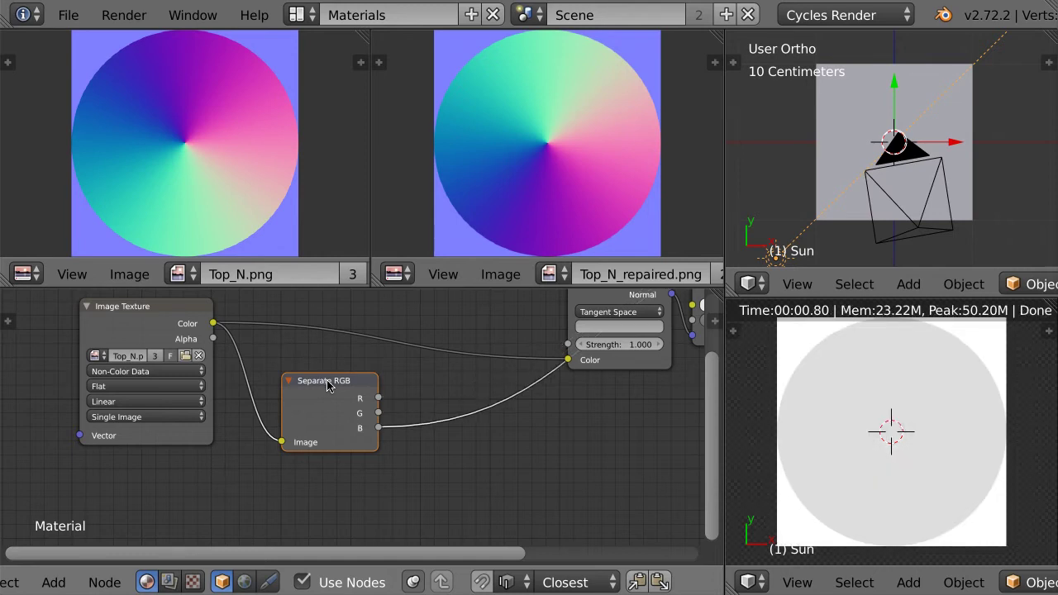
{"action": "key", "text": "f"}
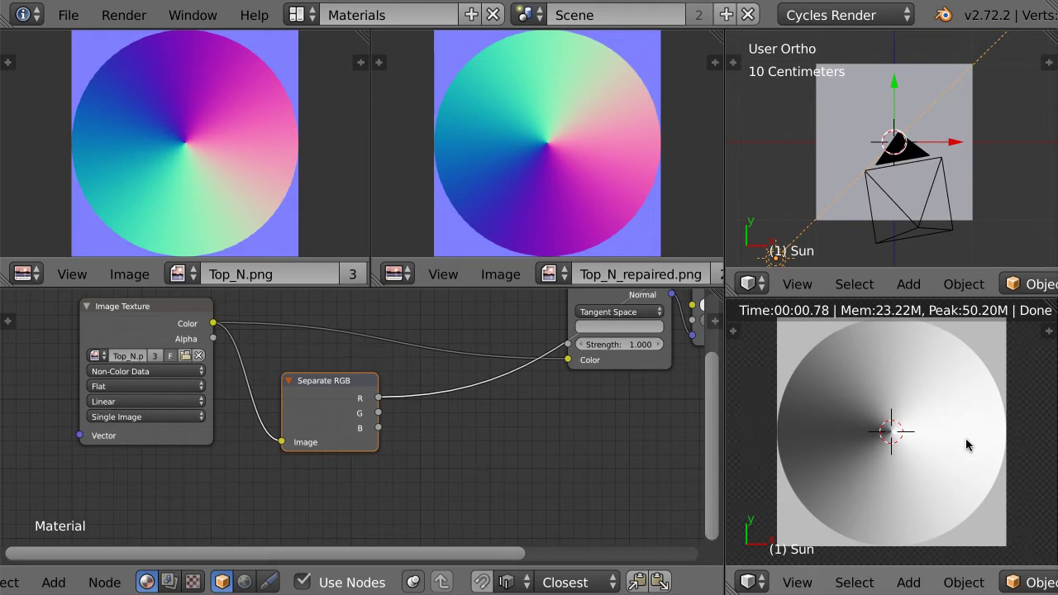
{"action": "key", "text": "alt+s"}
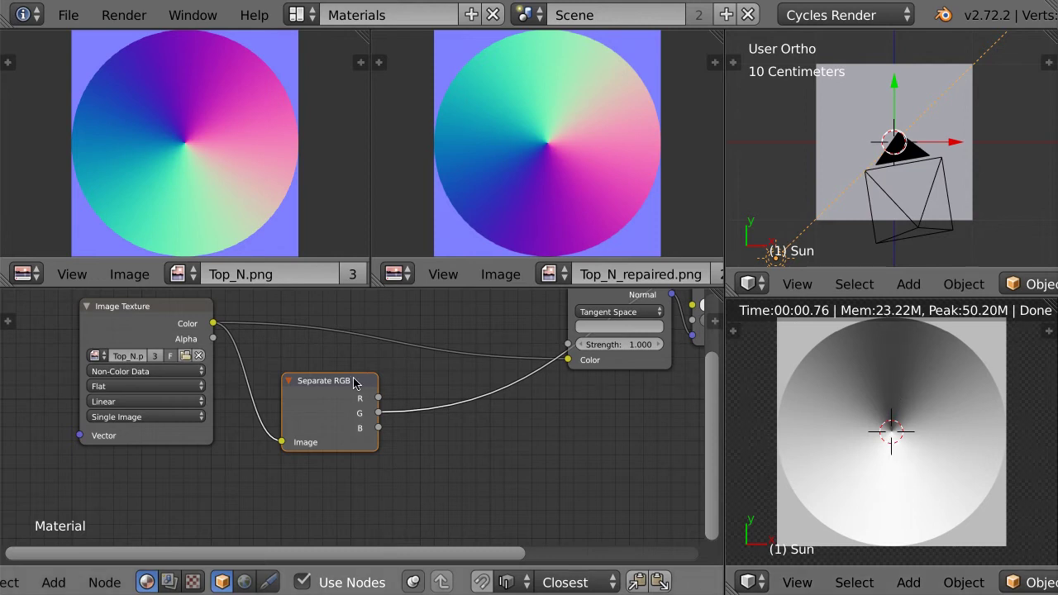
{"action": "left_click_drag", "start_coordinate": [378, 427], "coordinate": [568, 360]}
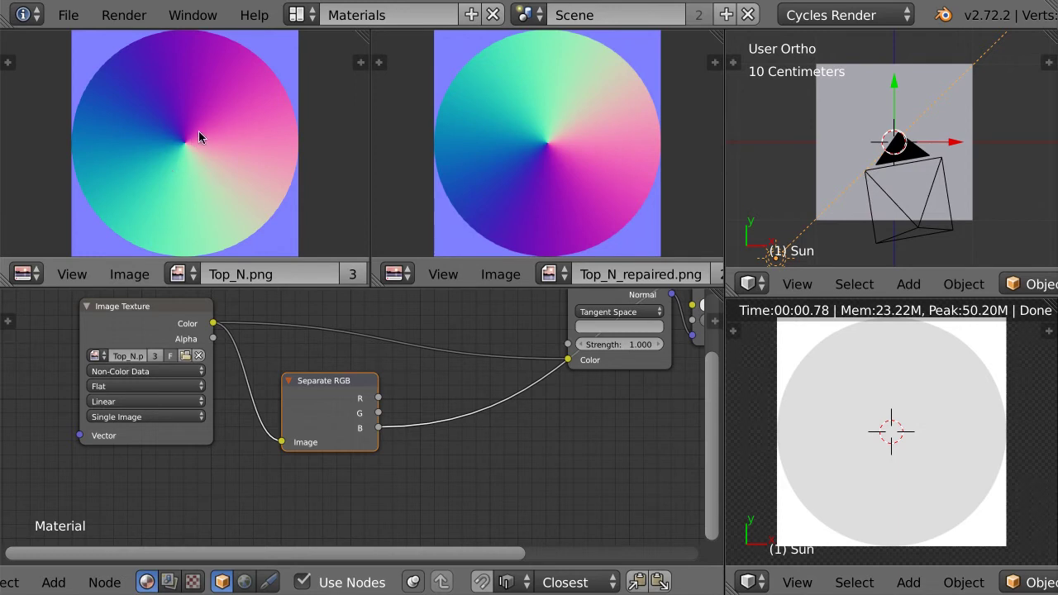
Load Top_N_repaired.png, check its green channel, then restore the direct texture-to-Normal Map link.
{"action": "left_click", "coordinate": [96, 356]}
{"action": "left_click", "coordinate": [167, 445]}
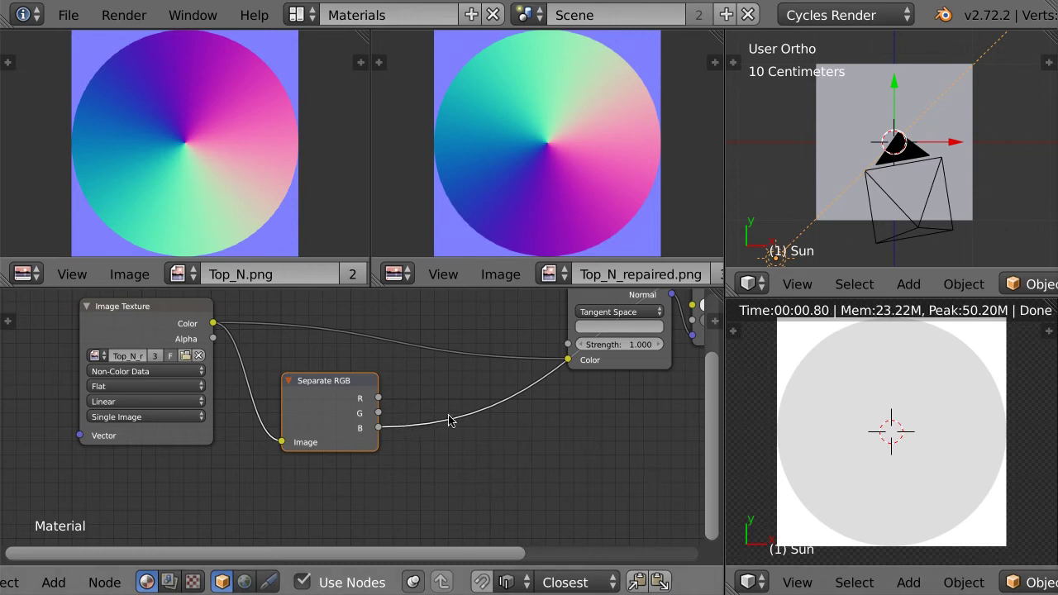
{"action": "scroll", "coordinate": [343, 381], "scroll_direction": "down", "scroll_amount": 1, "text": "ctrl"}
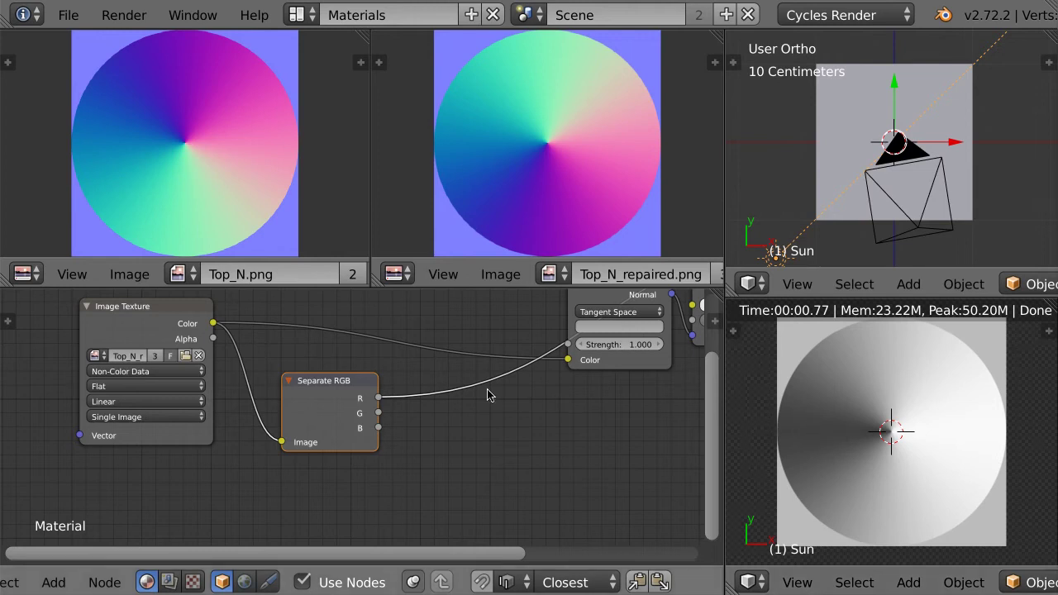
{"action": "left_click_drag", "start_coordinate": [378, 398], "coordinate": [378, 413]}
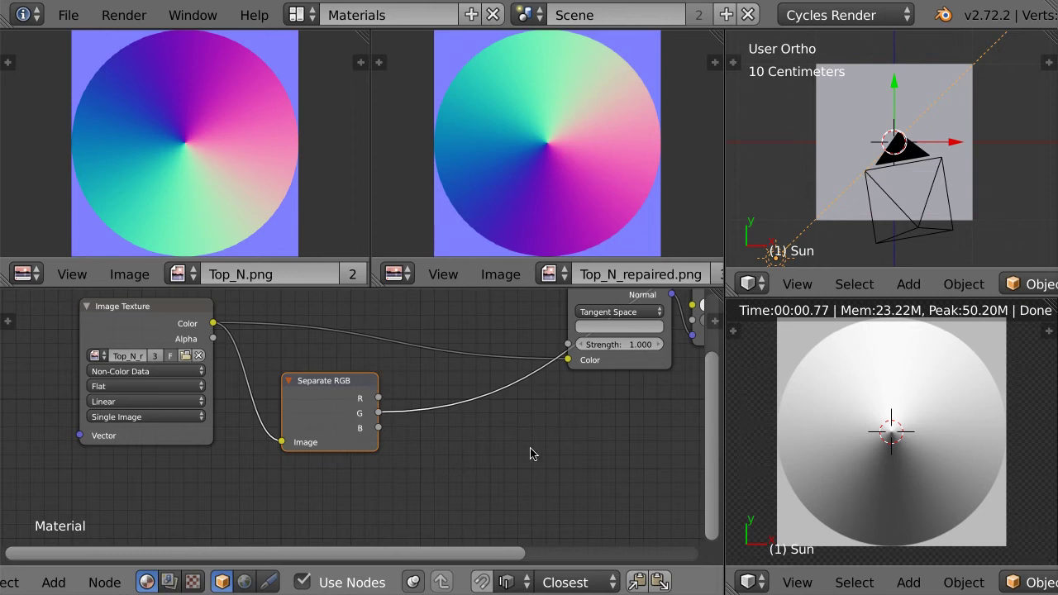
{"action": "key", "text": "ctrl+z"}
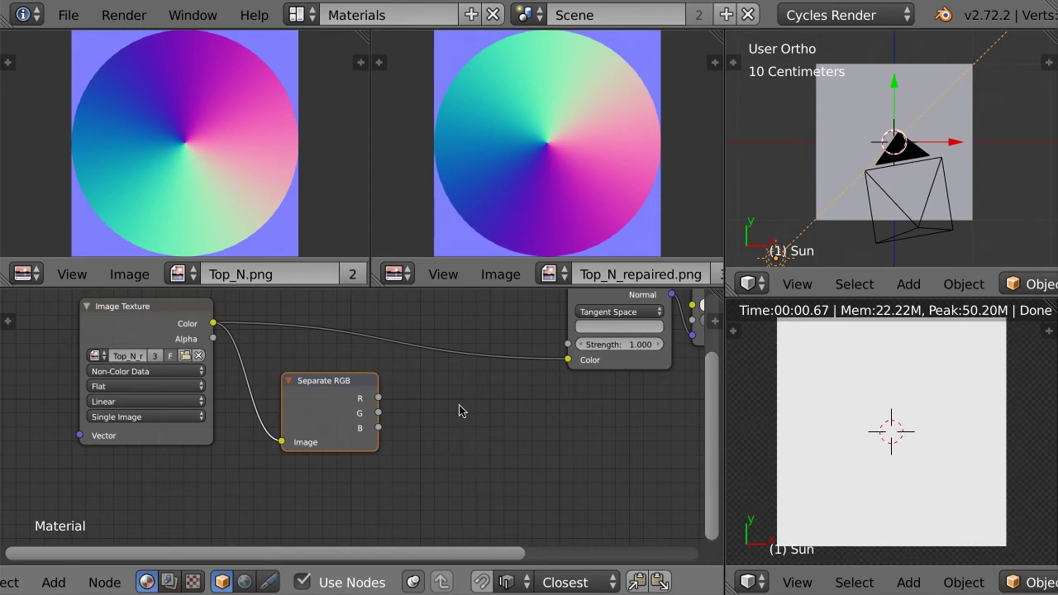
Add a Combine RGB node and link Separate RGB's R, G and B channels into it.
{"action": "key", "text": "shift+a"}
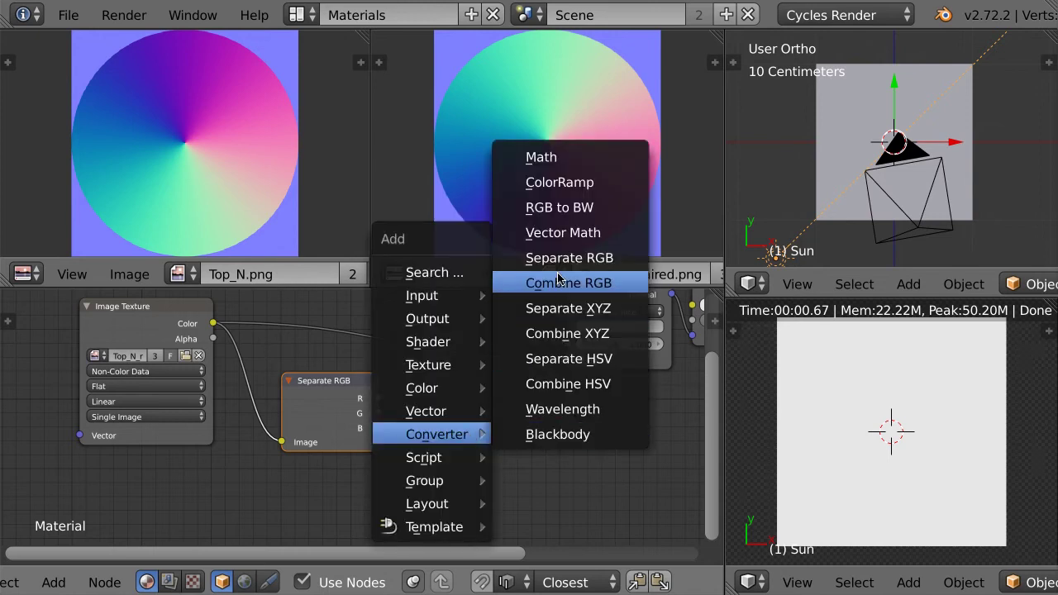
{"action": "left_click", "coordinate": [569, 282]}
{"action": "left_click", "coordinate": [416, 361]}
{"action": "left_click", "coordinate": [315, 390], "text": "shift"}
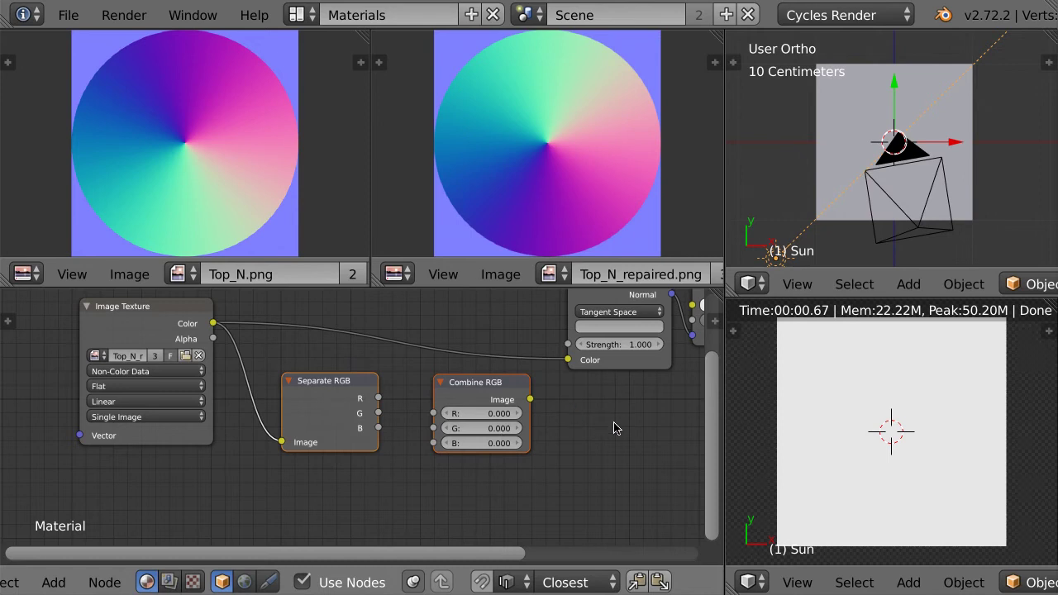
{"action": "key", "text": "f"}
{"action": "key", "text": "f"}
{"action": "key", "text": "f"}
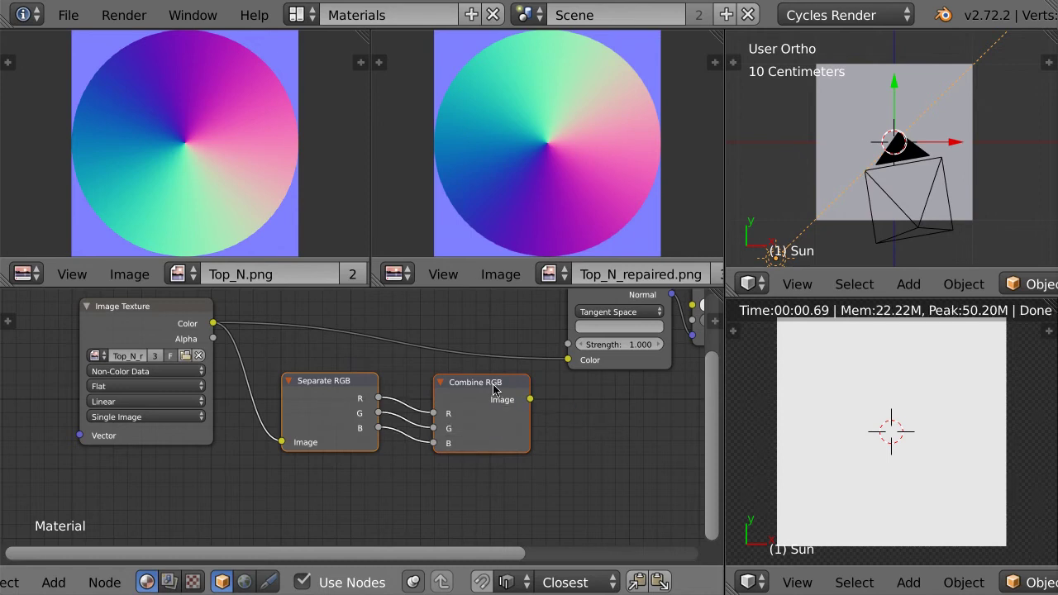
{"action": "key", "text": "f"}
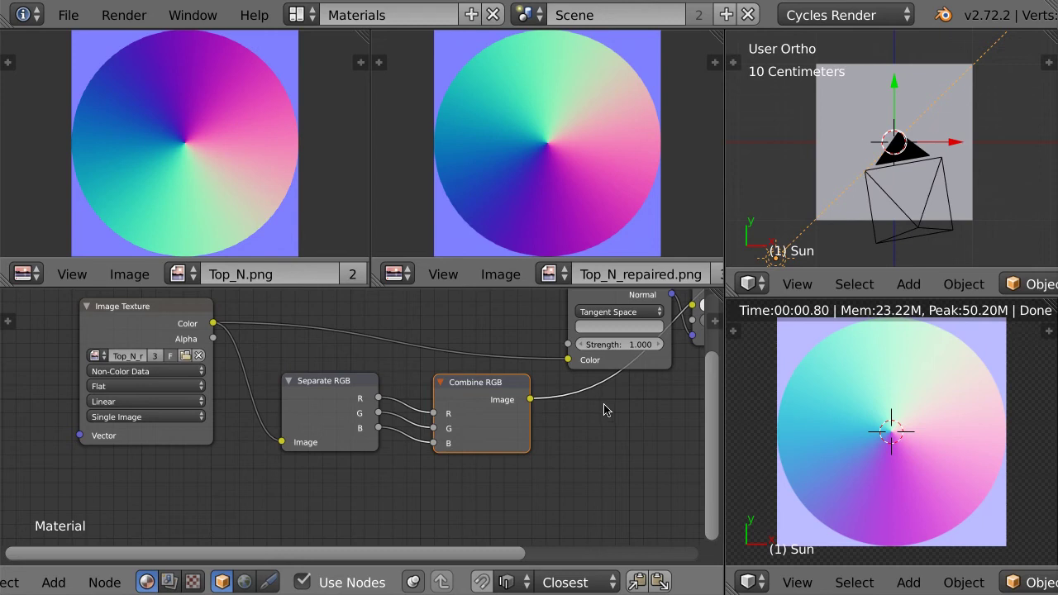
Preview the recombined Combine RGB output and spread the two RGB nodes apart.
{"action": "left_click", "coordinate": [165, 313]}
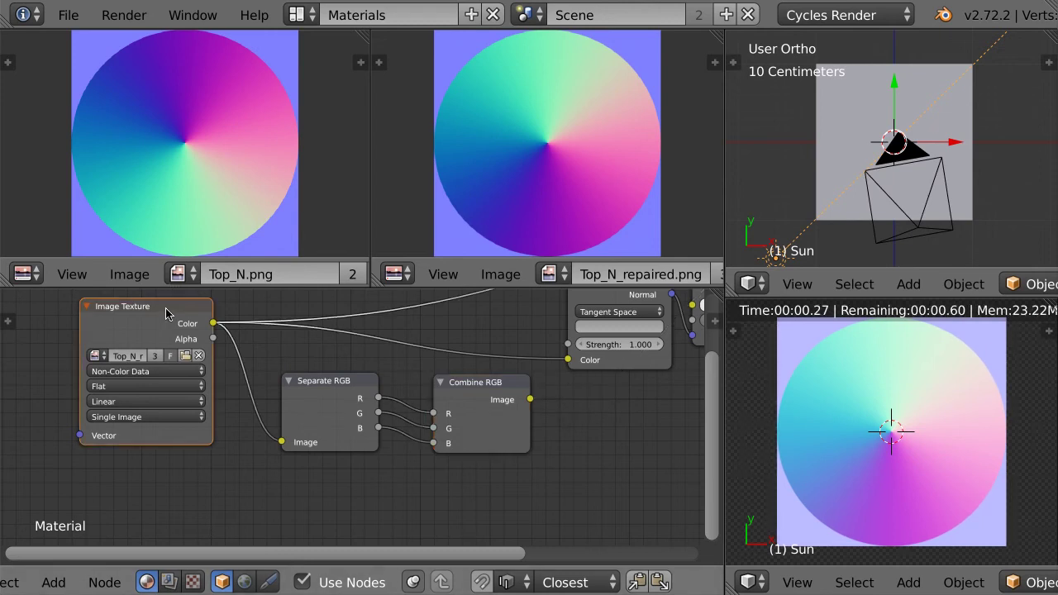
{"action": "left_click", "coordinate": [495, 397]}
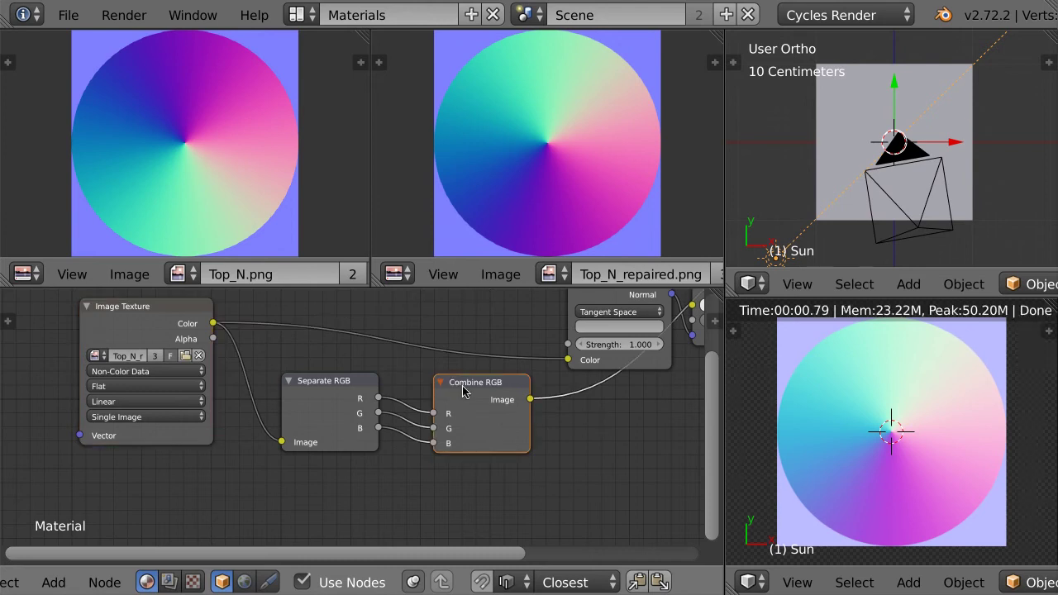
{"action": "left_click_drag", "start_coordinate": [461, 392], "coordinate": [517, 408]}
{"action": "left_click_drag", "start_coordinate": [339, 396], "coordinate": [306, 420]}
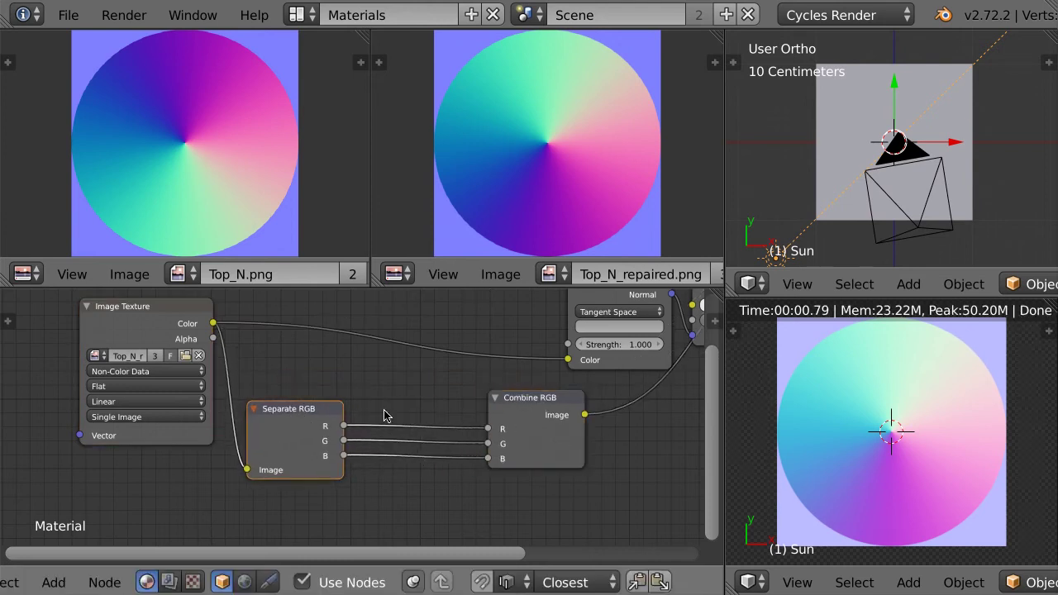
{"action": "middle_click_drag", "start_coordinate": [537, 480], "coordinate": [491, 421]}
{"action": "scroll", "coordinate": [491, 421], "scroll_direction": "up", "scroll_amount": 1}
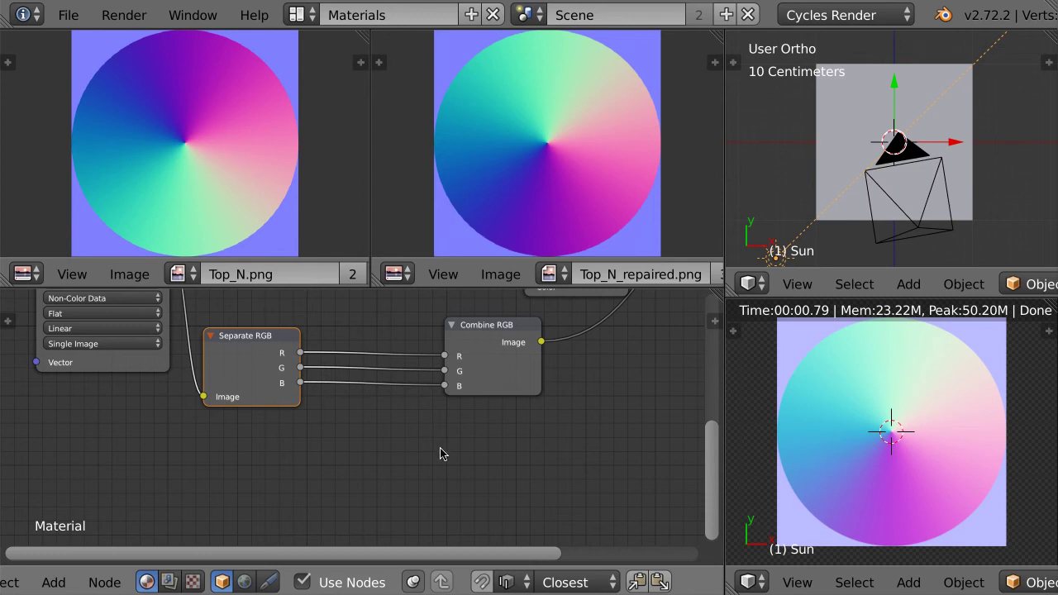
Add a collapsed Invert node into the G link between Separate RGB and Combine RGB.
{"action": "key", "text": "shift+a"}
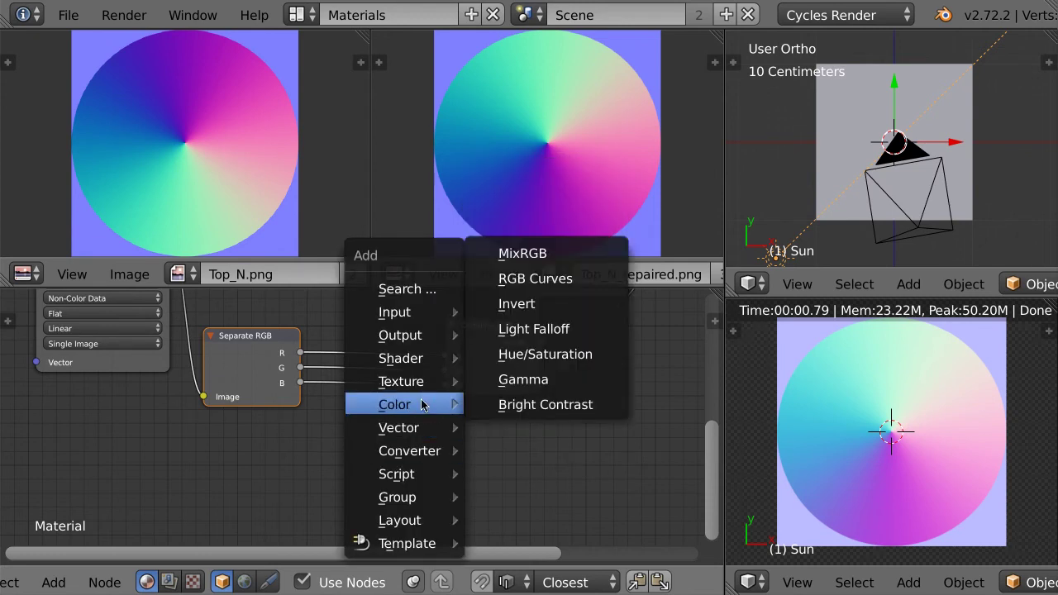
{"action": "left_click", "coordinate": [516, 303]}
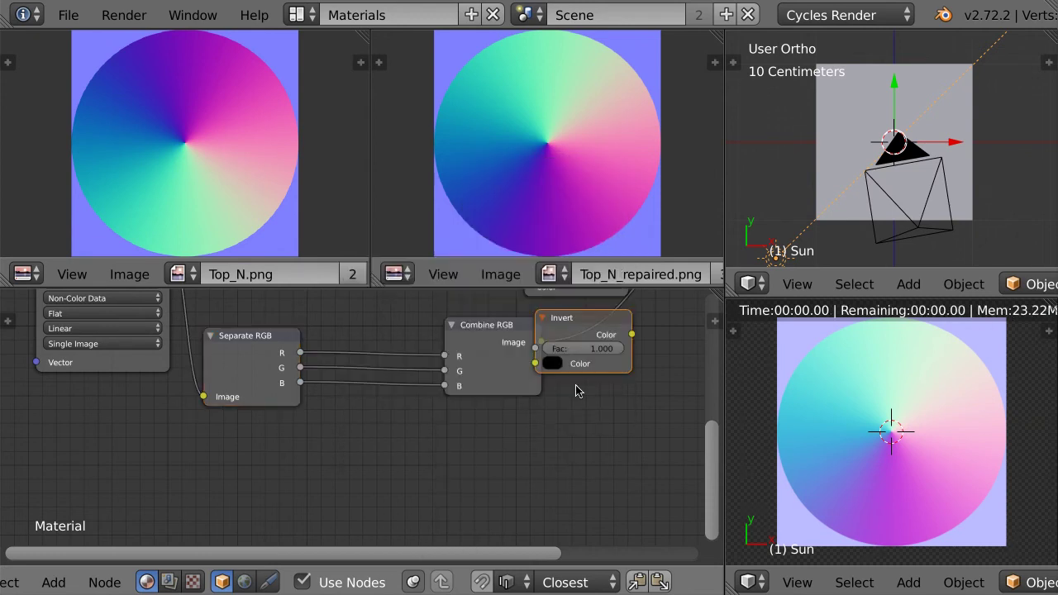
{"action": "left_click", "coordinate": [329, 410]}
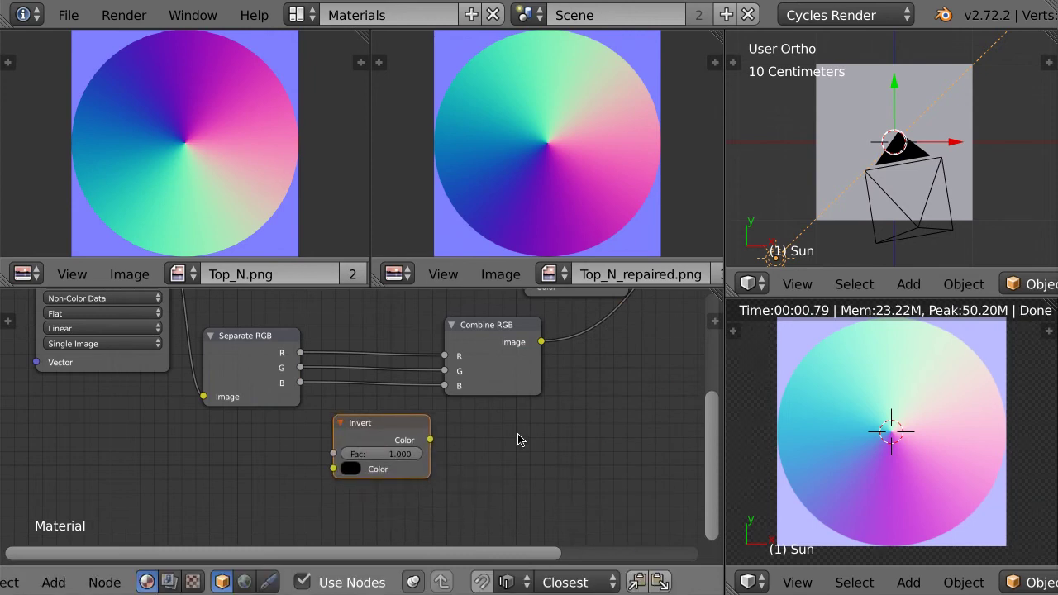
{"action": "key", "text": "h"}
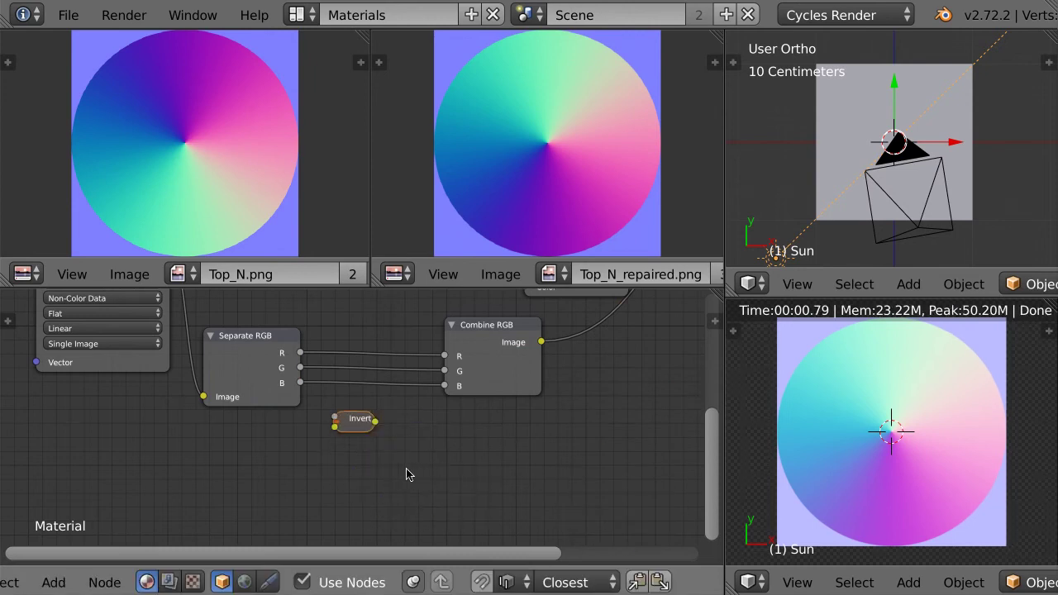
{"action": "key", "text": "g"}
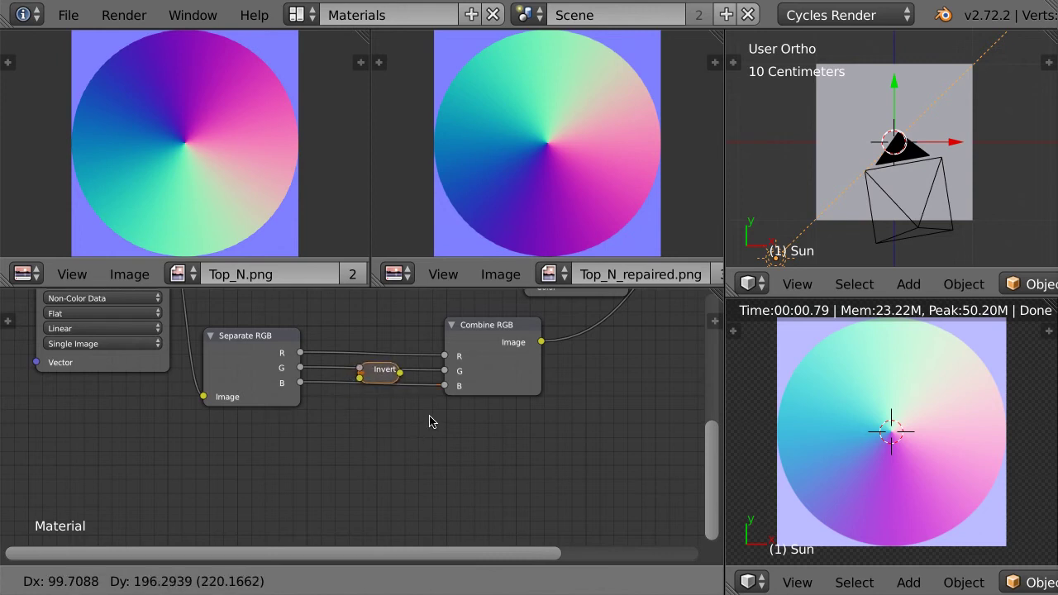
{"action": "left_click", "coordinate": [426, 420]}
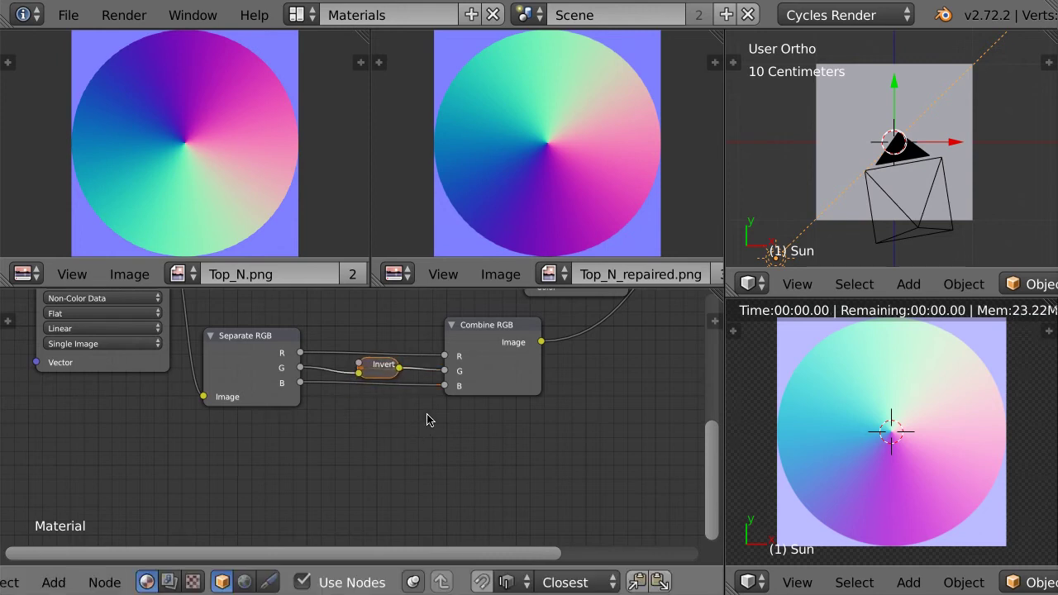
{"action": "key", "text": "Home"}
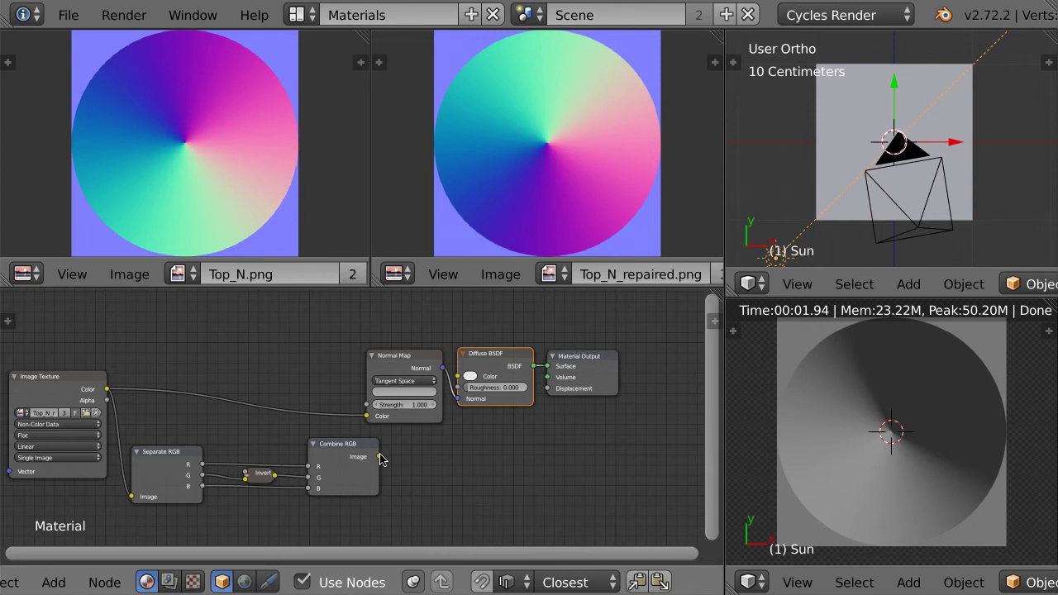
Switch the texture back to Top_N.png and rotate the sun lamp to a new angle.
{"action": "left_click", "coordinate": [19, 413]}
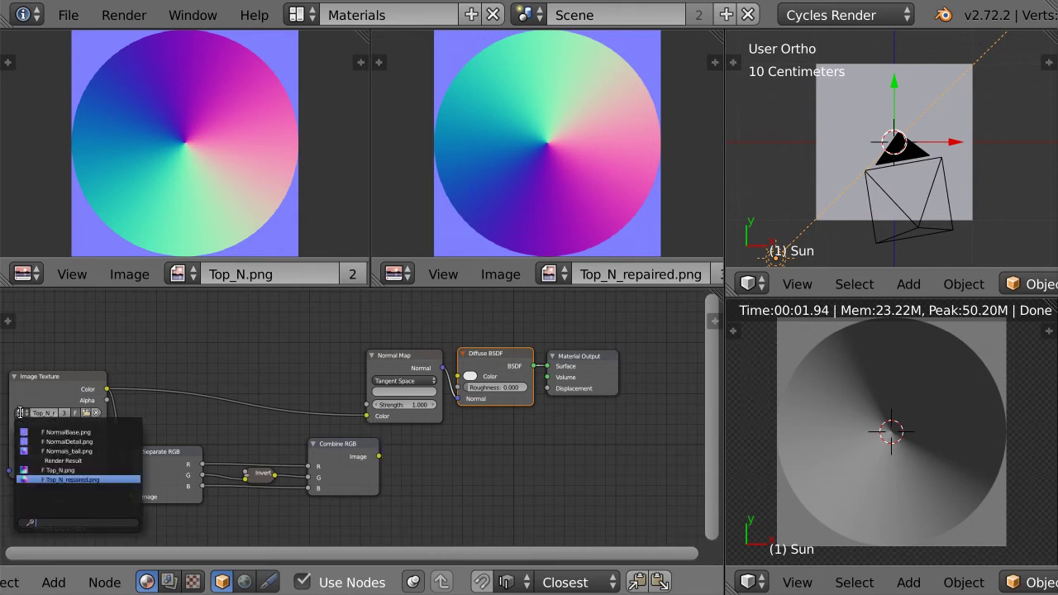
{"action": "left_click", "coordinate": [66, 470]}
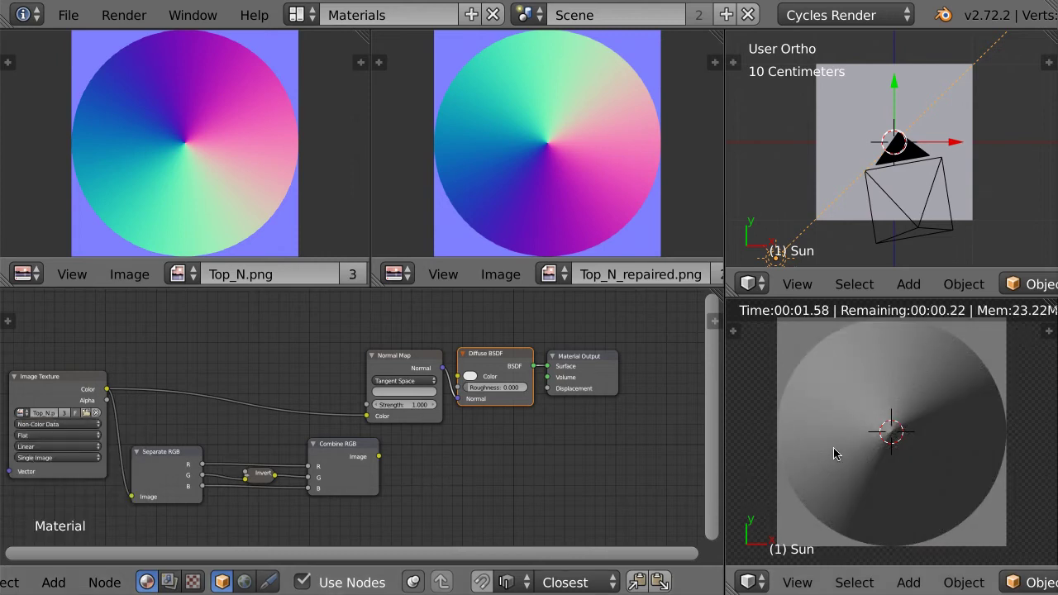
{"action": "key", "text": "r"}
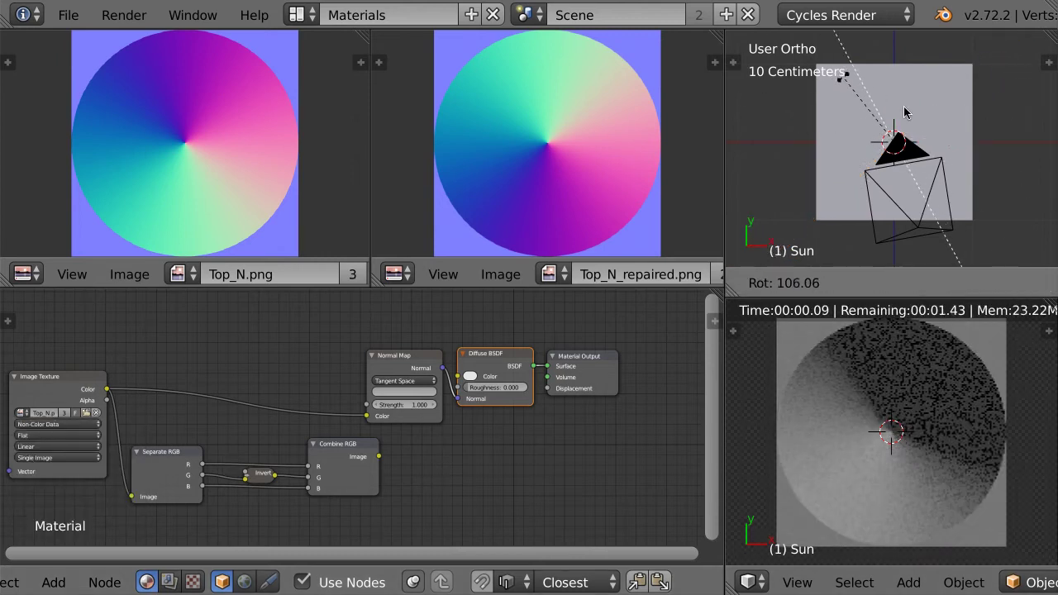
{"action": "left_click", "coordinate": [796, 275]}
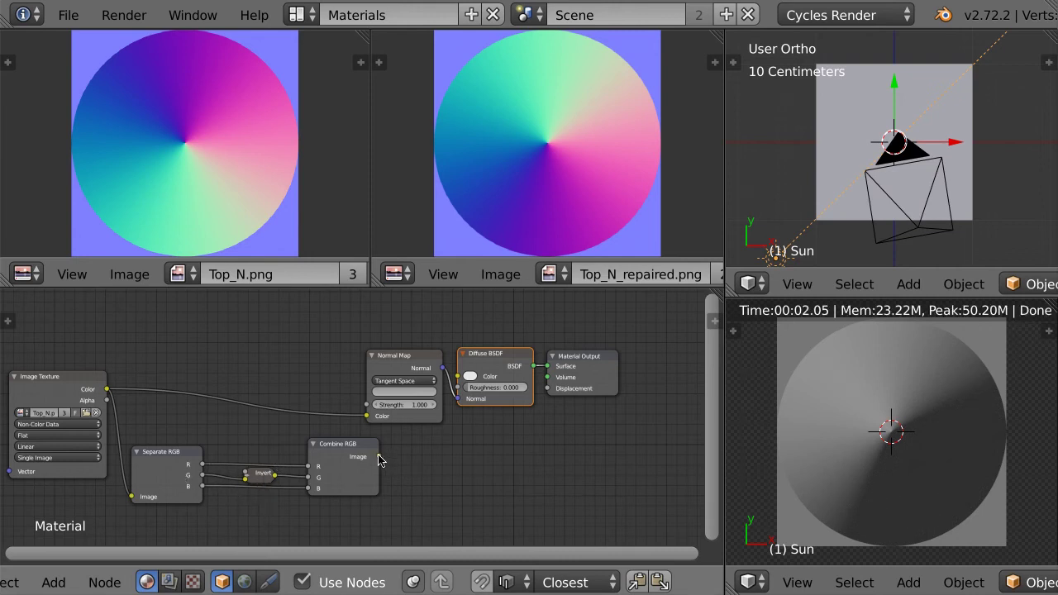
Feed the Normal Map colour from Combine RGB and rotate the Sun lamp to test shading.
{"action": "left_click_drag", "start_coordinate": [378, 460], "coordinate": [373, 435]}
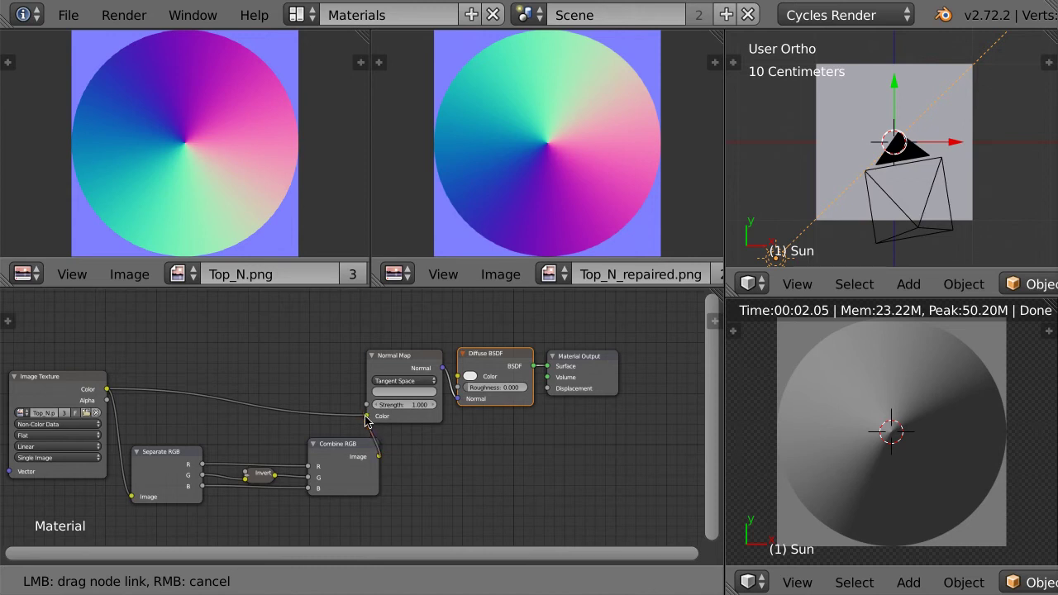
{"action": "left_click_drag", "start_coordinate": [361, 415], "coordinate": [365, 416]}
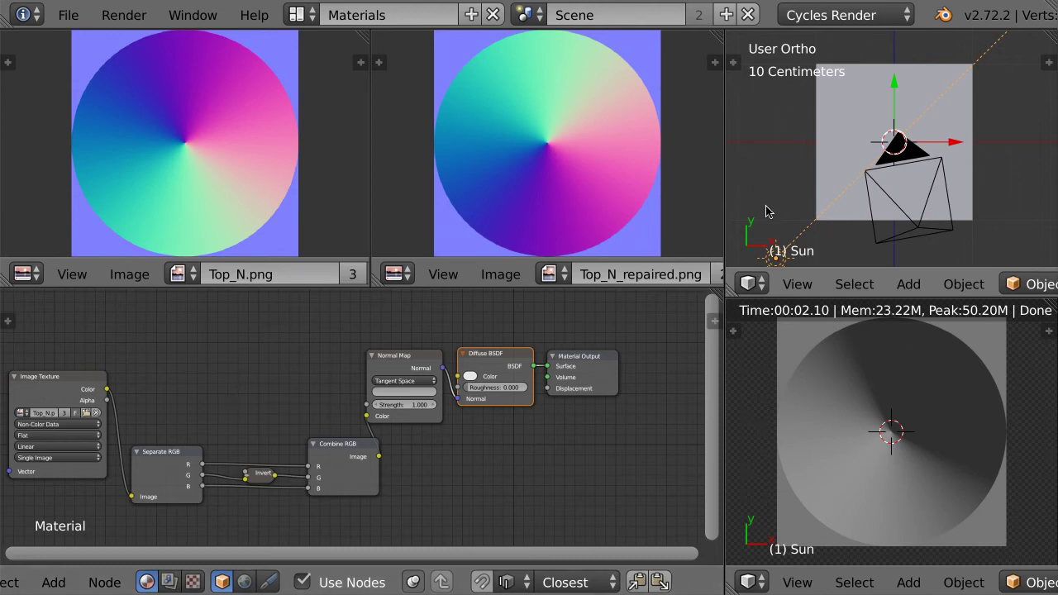
{"action": "key", "text": "r"}
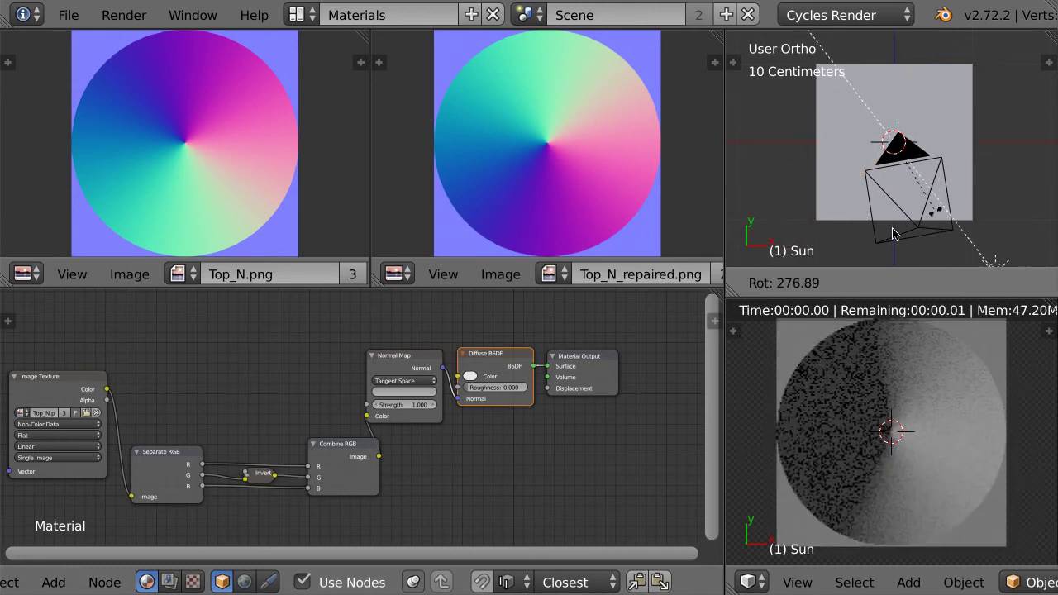
Finish the Sun lamp rotation and leave the full-screen NormalBase.png view for the layout.
{"action": "left_click", "coordinate": [839, 207]}
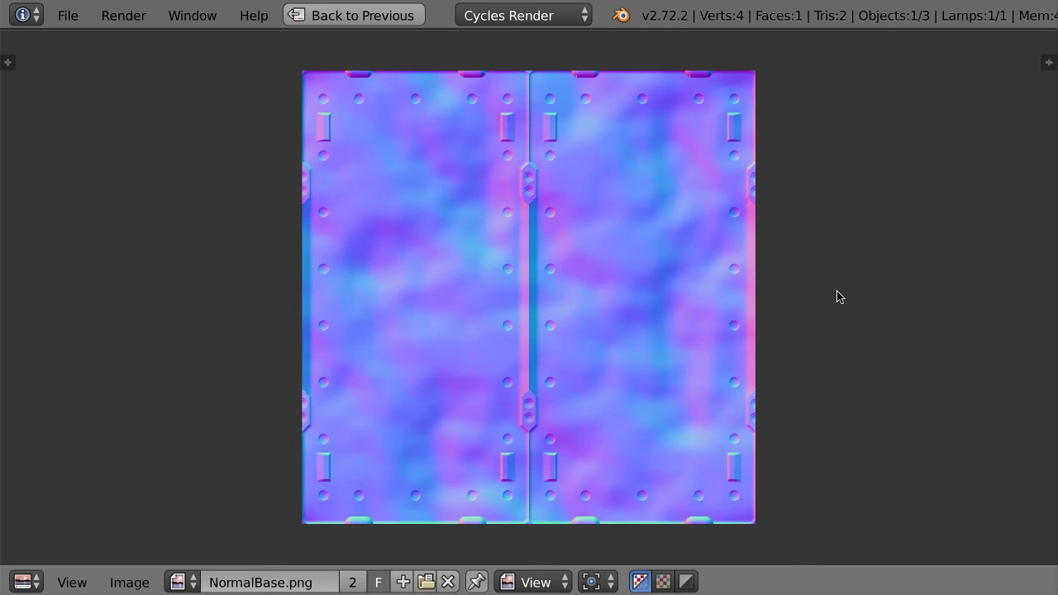
{"action": "key", "text": "ctrl+Up"}
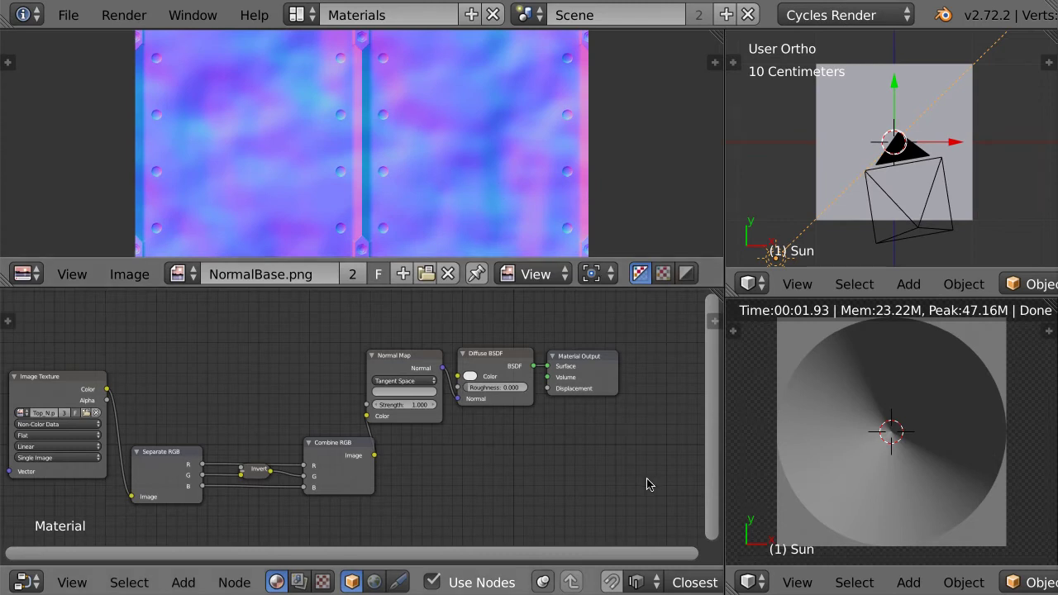
Move the Separate RGB, Invert and Combine RGB nodes up-left and scale them closer together.
{"action": "left_click_drag", "start_coordinate": [149, 434], "coordinate": [314, 502]}
{"action": "key", "text": "g"}
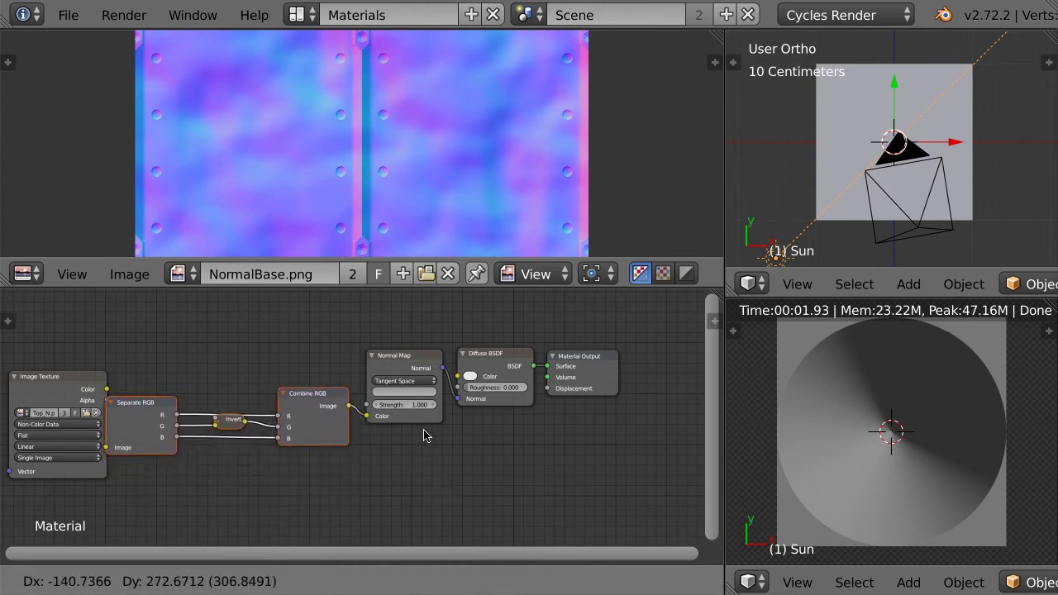
{"action": "left_click", "coordinate": [427, 435]}
{"action": "key", "text": "s"}
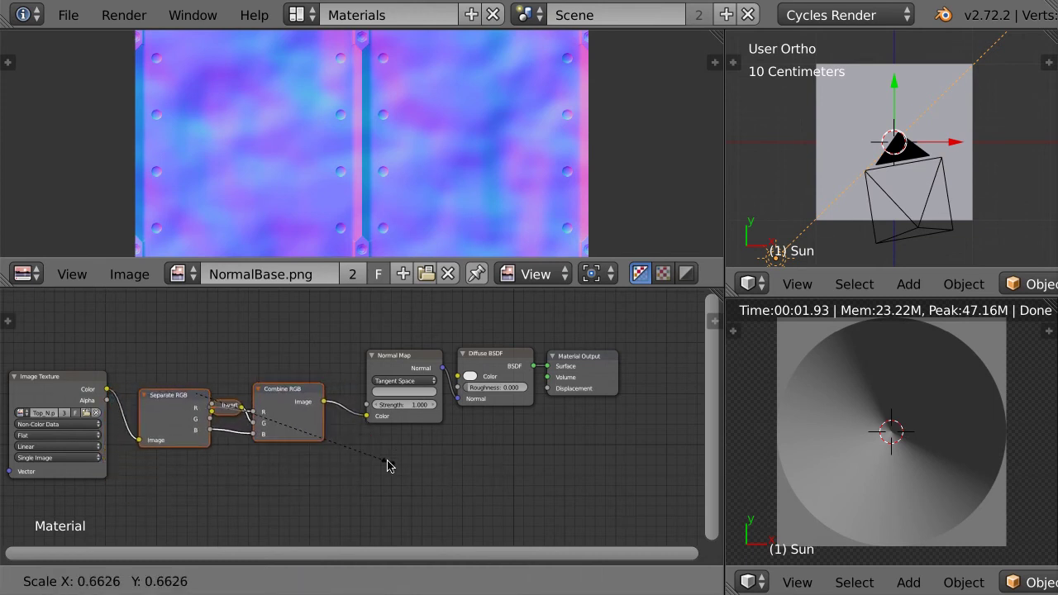
{"action": "left_click", "coordinate": [438, 465]}
{"action": "scroll", "coordinate": [227, 480], "scroll_direction": "up", "scroll_amount": 1}
{"action": "scroll", "coordinate": [415, 422], "scroll_direction": "up", "scroll_amount": 1}
{"action": "scroll", "coordinate": [415, 423], "scroll_direction": "left", "scroll_amount": 5, "text": "ctrl"}
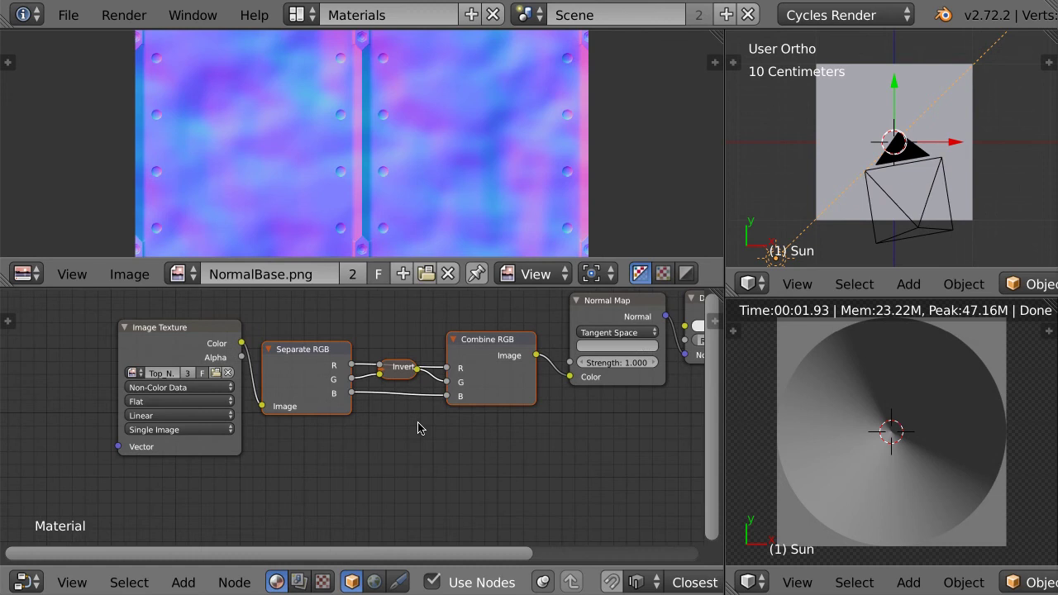
{"action": "scroll", "coordinate": [421, 425], "scroll_direction": "up", "scroll_amount": 1}
Nudge the green-channel Invert node slightly down.
{"action": "key", "text": "g"}
{"action": "left_click", "coordinate": [426, 414]}
{"action": "scroll", "coordinate": [529, 427], "scroll_direction": "up", "scroll_amount": 1}
{"action": "scroll", "coordinate": [496, 438], "scroll_direction": "up", "scroll_amount": 1}
{"action": "scroll", "coordinate": [443, 437], "scroll_direction": "up", "scroll_amount": 1}
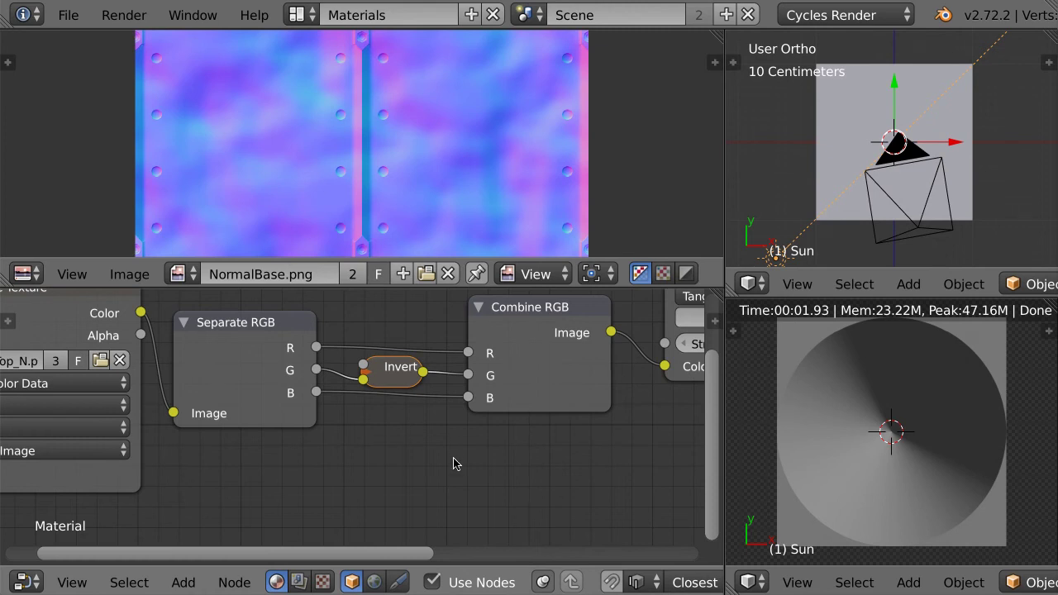
Duplicate the Invert node twice, inserting the copies into the R and B channel links.
{"action": "key", "text": "shift+d"}
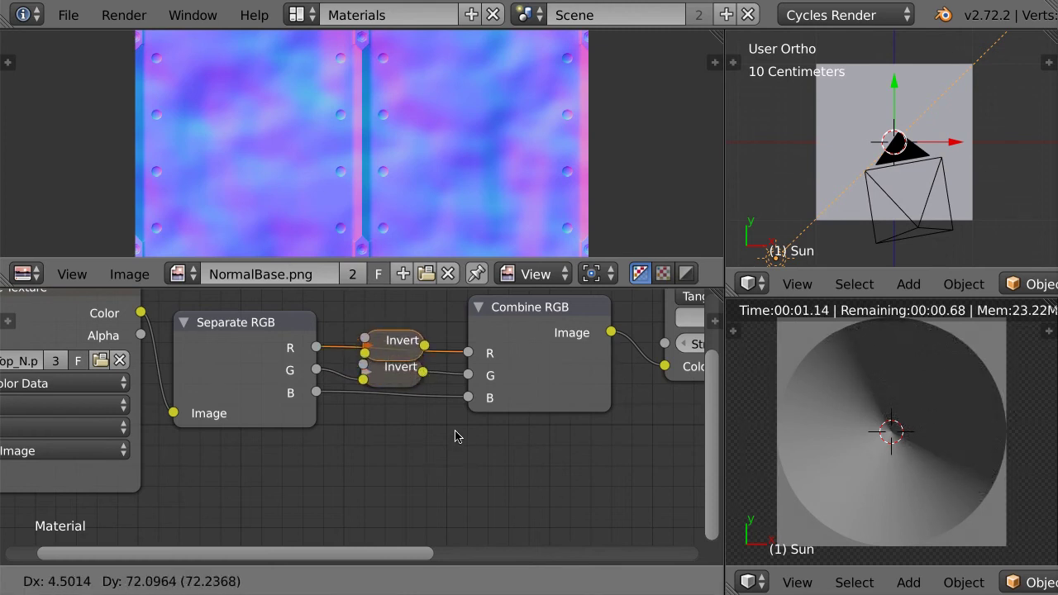
{"action": "left_click", "coordinate": [454, 436]}
{"action": "key", "text": "g"}
{"action": "left_click", "coordinate": [454, 419]}
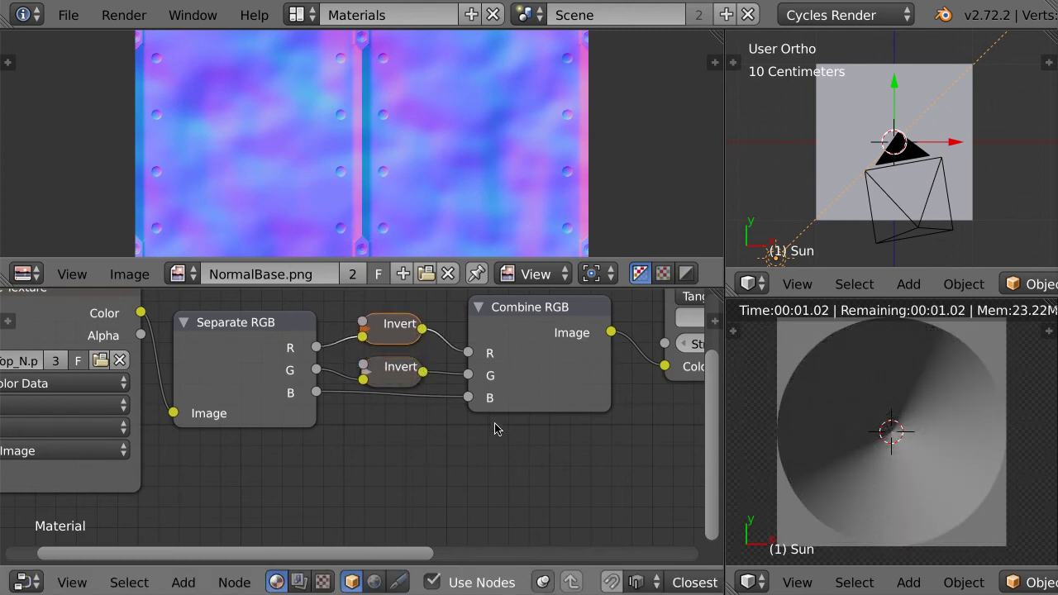
{"action": "key", "text": "shift+d"}
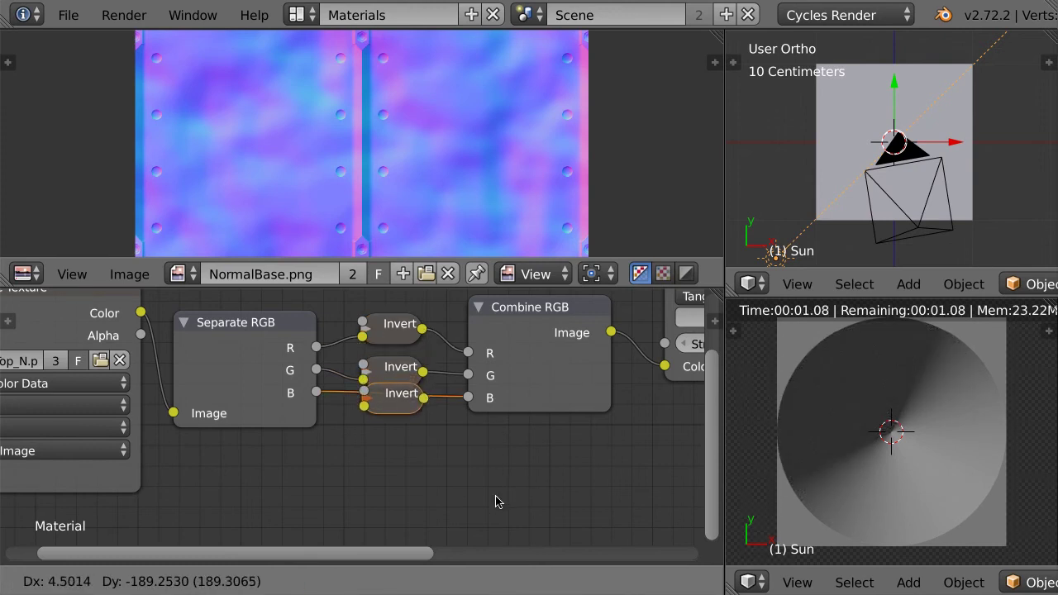
{"action": "left_click", "coordinate": [488, 484]}
{"action": "key", "text": "g"}
{"action": "left_click", "coordinate": [493, 511]}
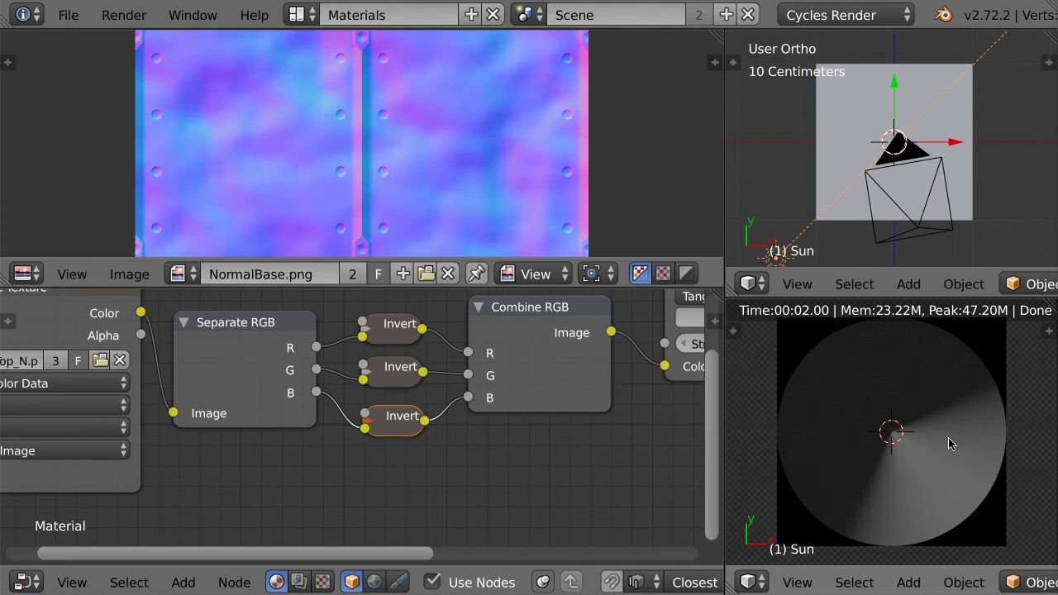
Load NormalBase.png as the Image Texture node's image.
{"action": "scroll", "coordinate": [446, 463], "scroll_direction": "down", "scroll_amount": 3}
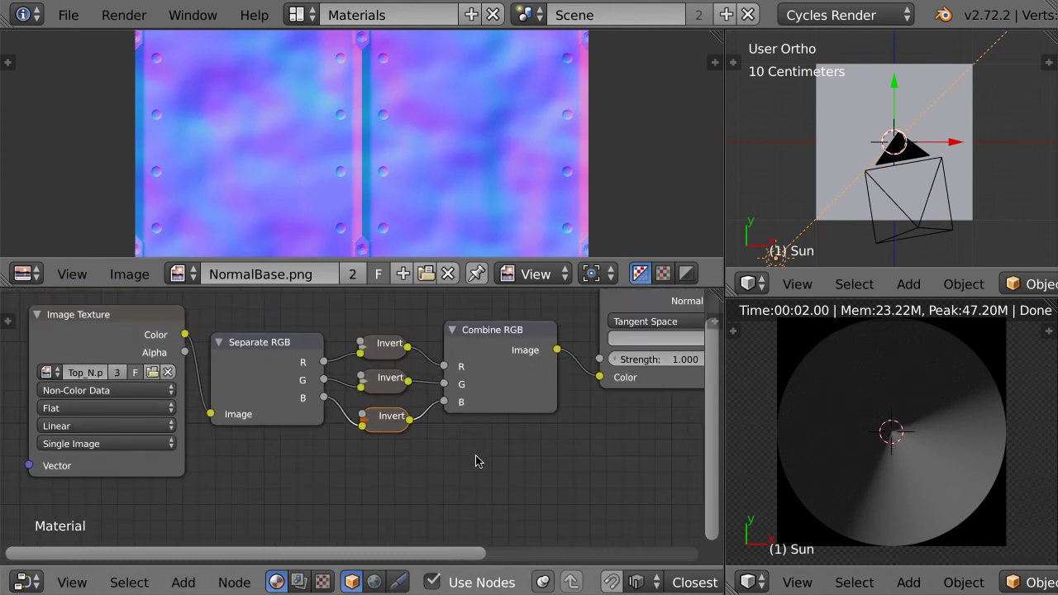
{"action": "left_click", "coordinate": [46, 372]}
{"action": "left_click", "coordinate": [130, 396]}
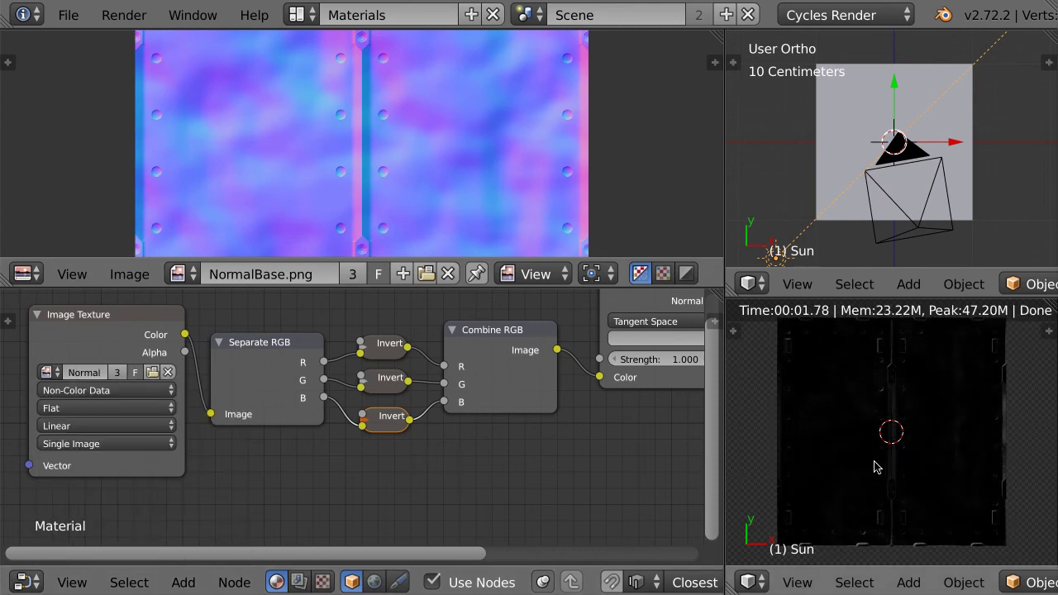
Mute all three Invert nodes so the normal map passes through unchanged.
{"action": "left_click", "coordinate": [613, 451]}
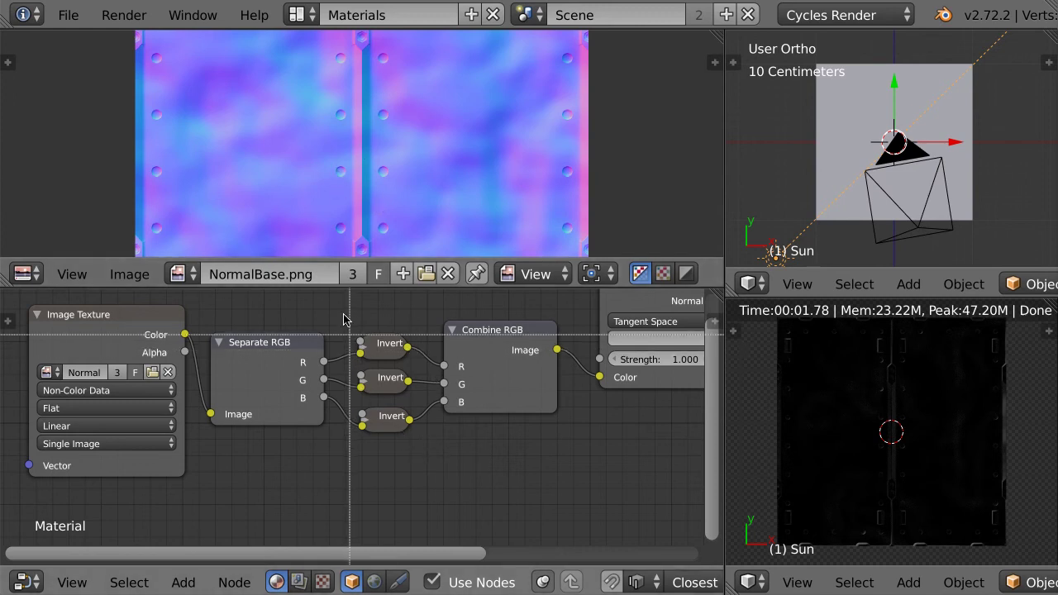
{"action": "left_click_drag", "start_coordinate": [341, 315], "coordinate": [425, 467]}
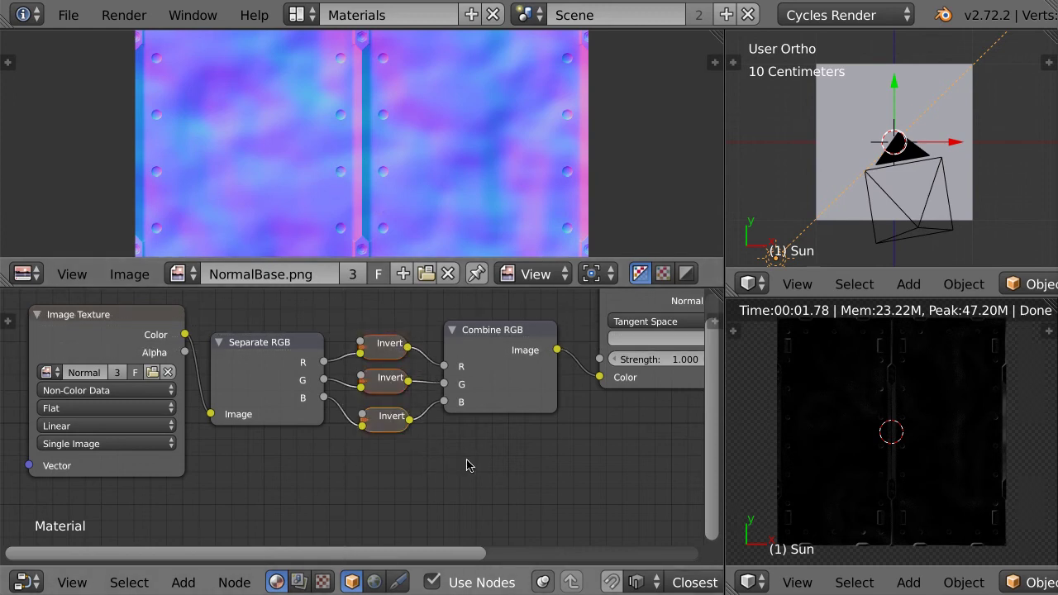
{"action": "key", "text": "m"}
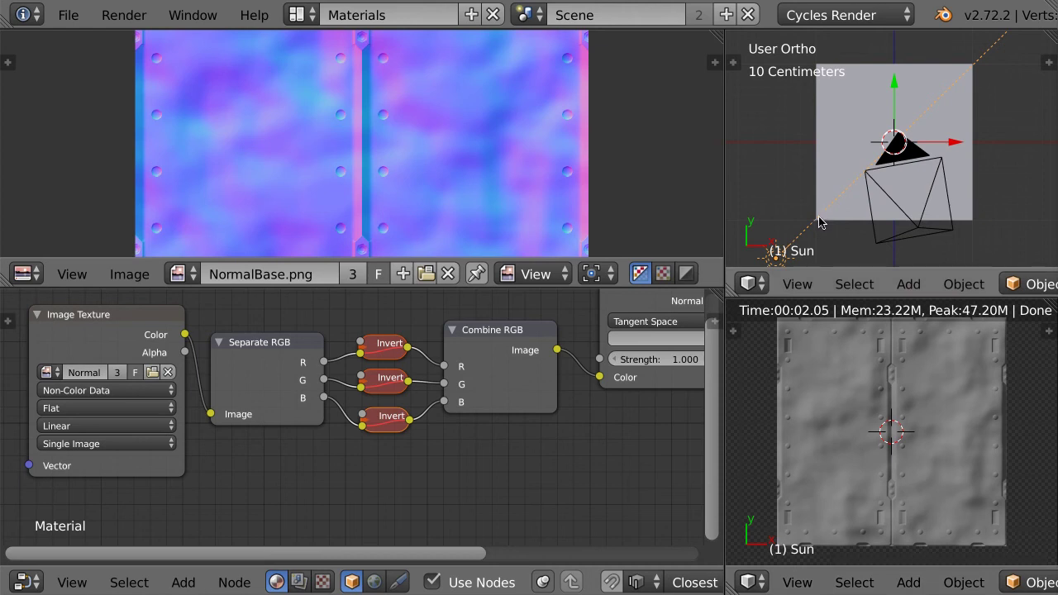
Rotate the Sun lamp to relight the panel with the Invert nodes bypassed.
{"action": "key", "text": "r"}
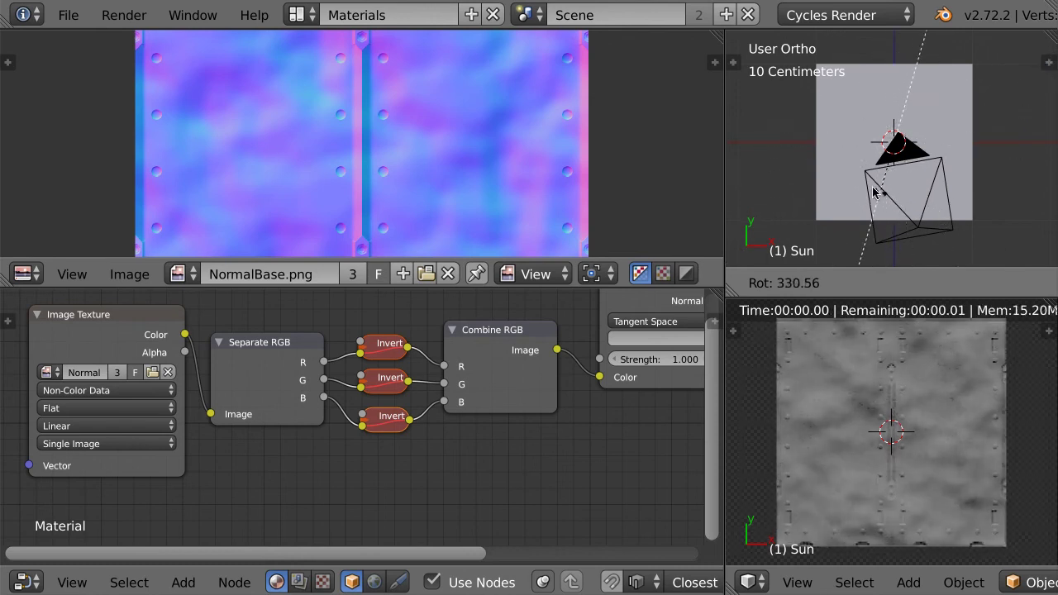
{"action": "left_click", "coordinate": [913, 125]}
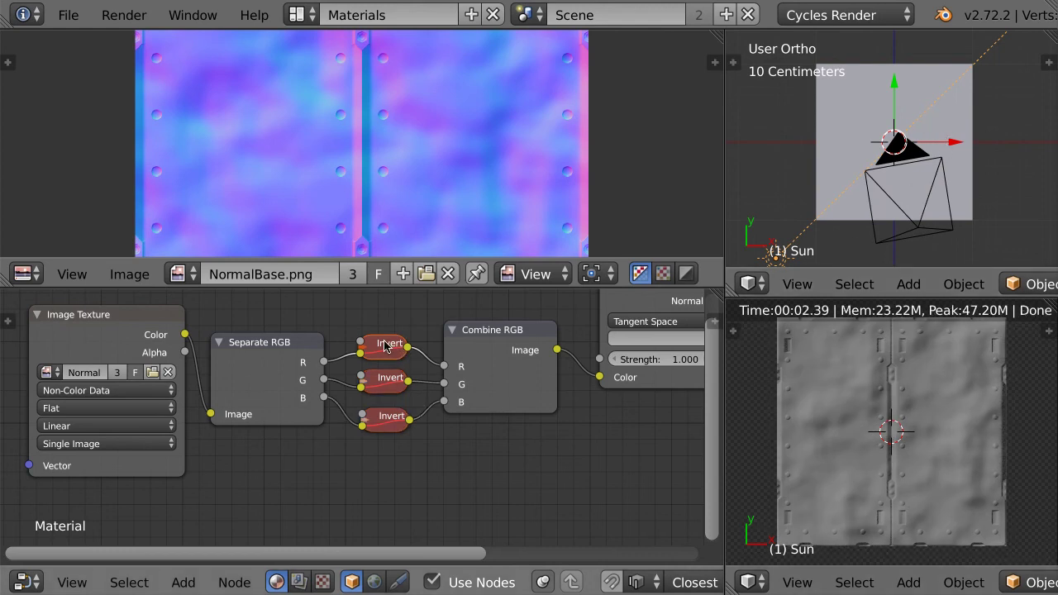
{"action": "middle_click_drag", "start_coordinate": [420, 398], "coordinate": [409, 429]}
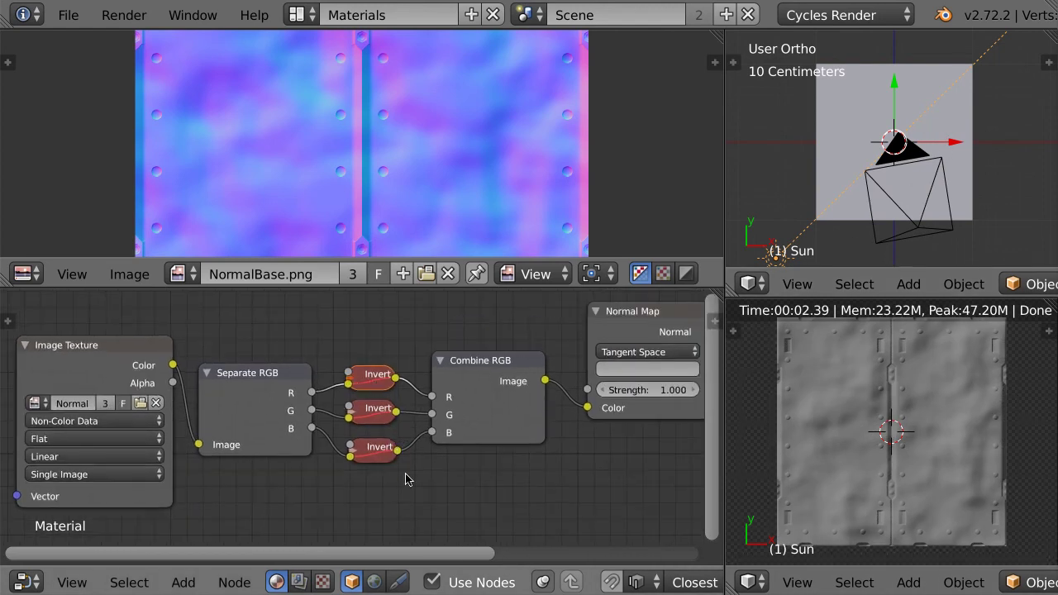
Test the red channel's Invert node under new Sun angles, then bypass it again.
{"action": "key", "text": "m"}
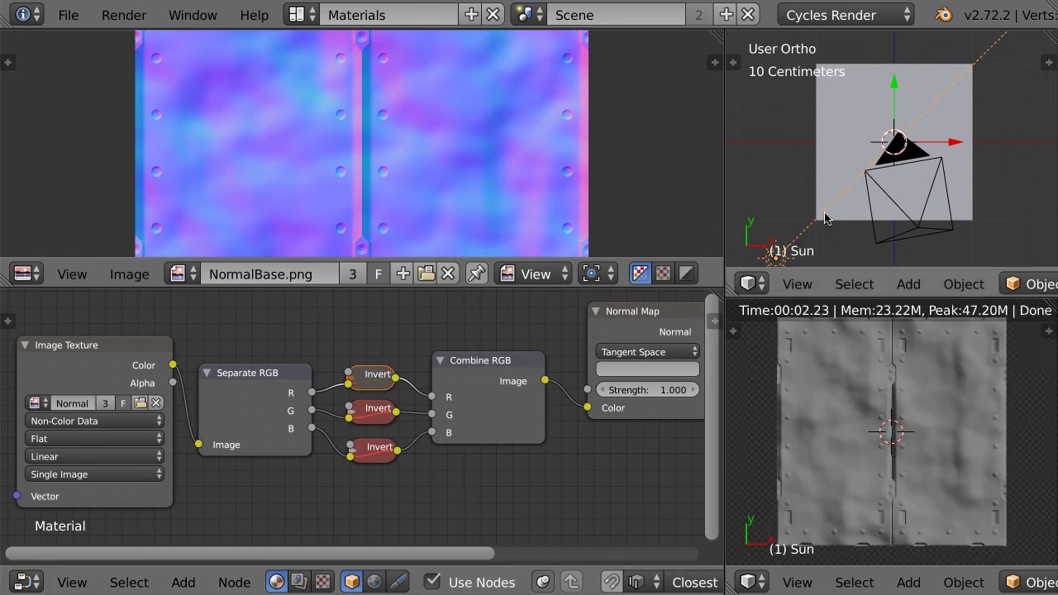
{"action": "key", "text": "r"}
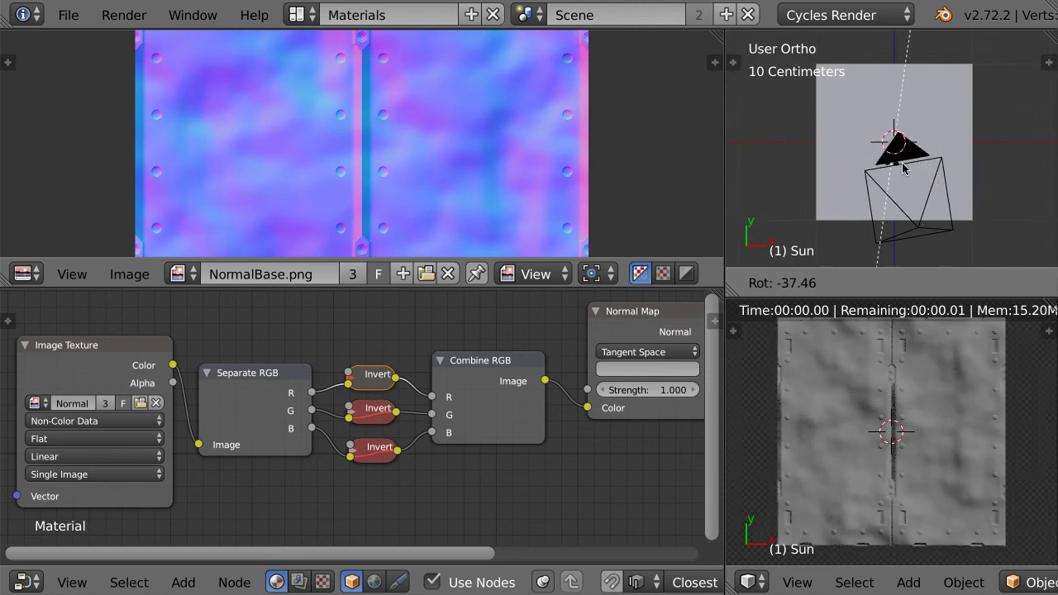
{"action": "left_click", "coordinate": [843, 191]}
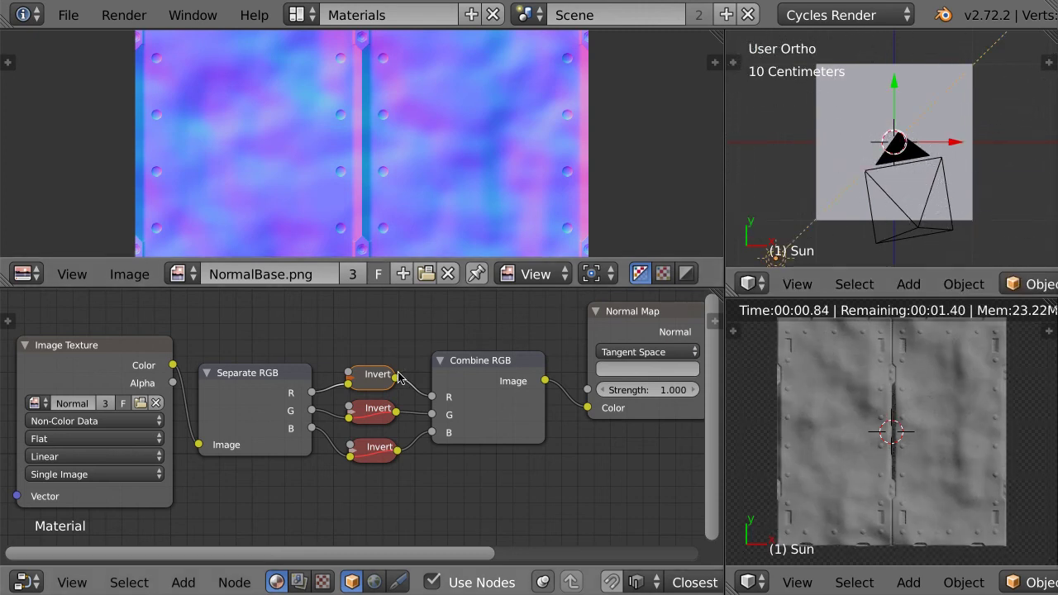
{"action": "key", "text": "m"}
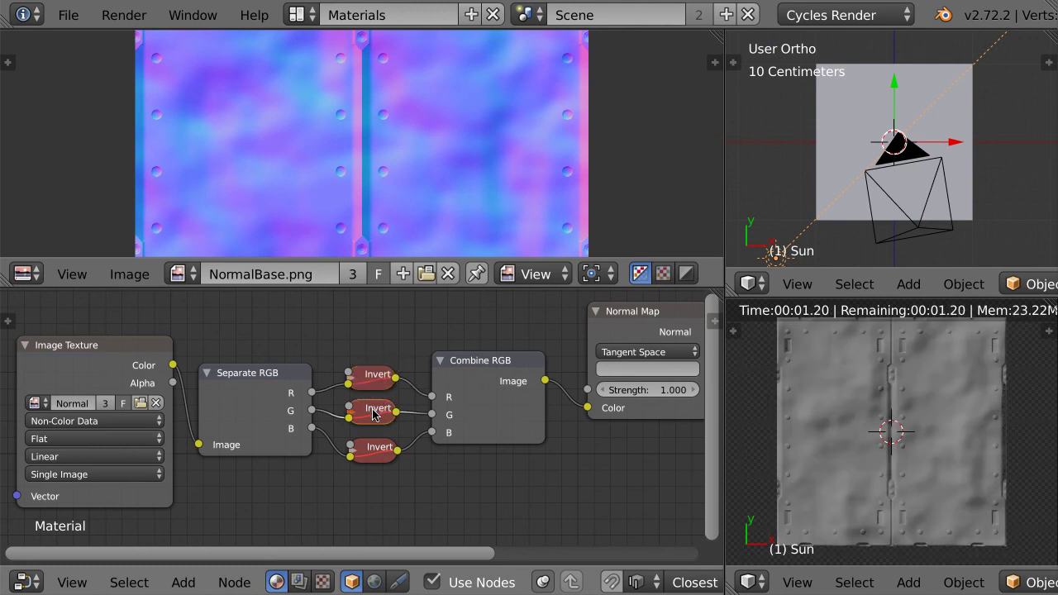
{"action": "key", "text": "r"}
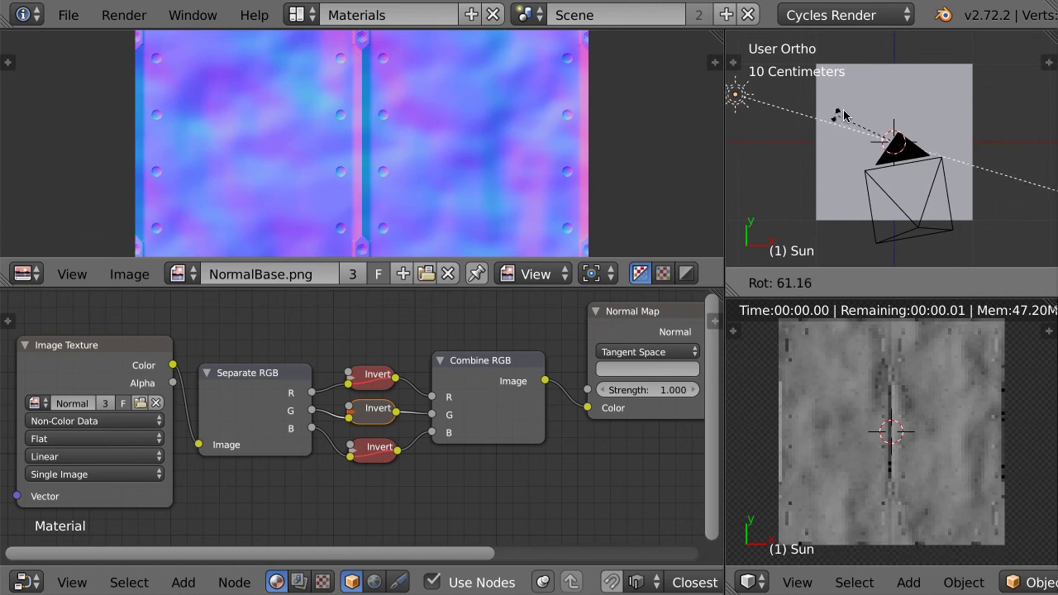
{"action": "right_click", "coordinate": [909, 163]}
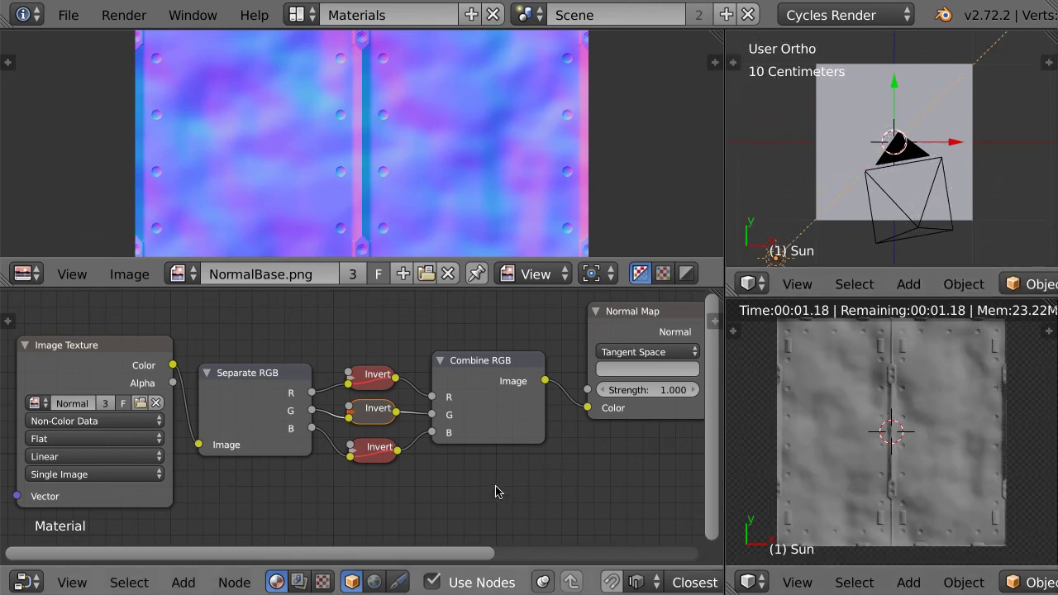